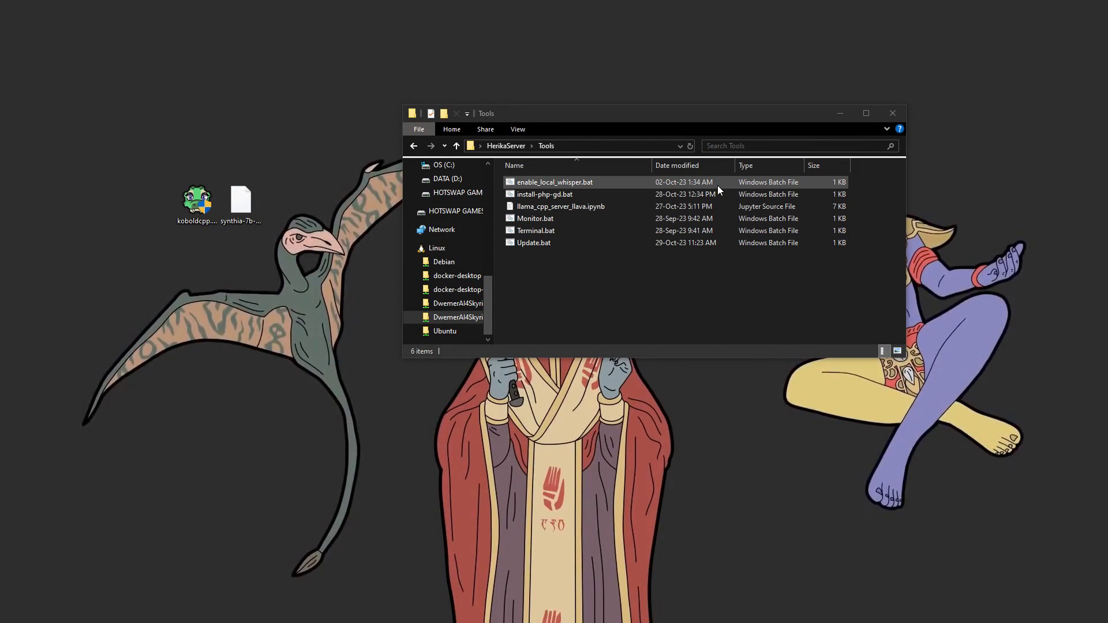
- Select the enable_local_whisper.bat script in the HerikaServer Tools folder
{"action": "left_click", "coordinate": [718, 185]}
- Run enable_local_whisper.bat, answering yes to enable local Whisper and 3 for the Large model
{"action": "double_click", "coordinate": [718, 185]}
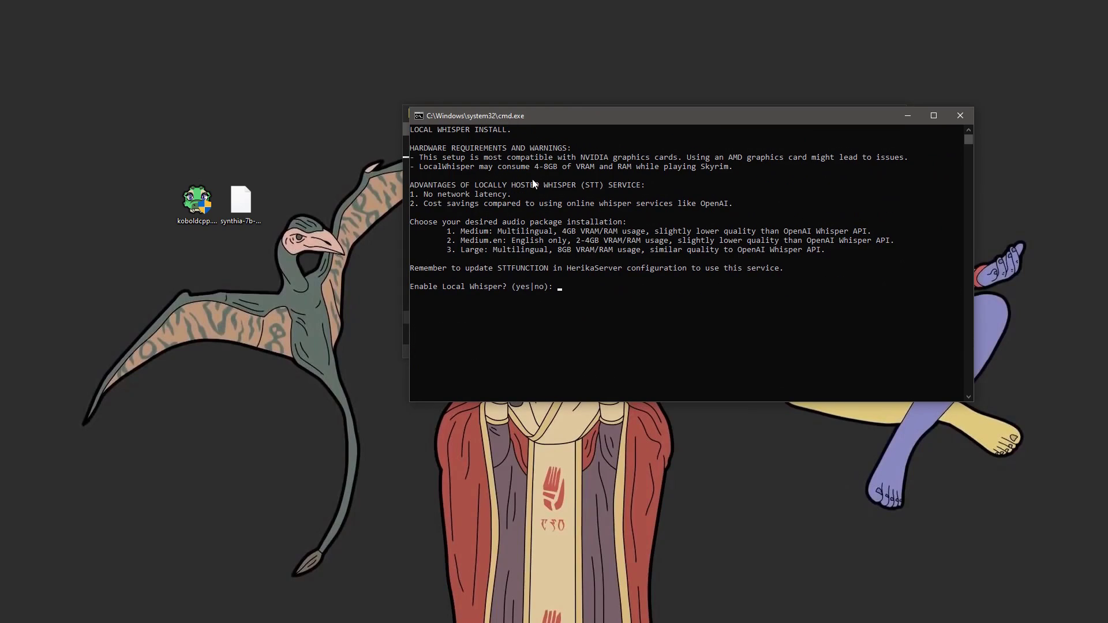
{"action": "type", "text": "yes"}
{"action": "key", "text": "Return"}
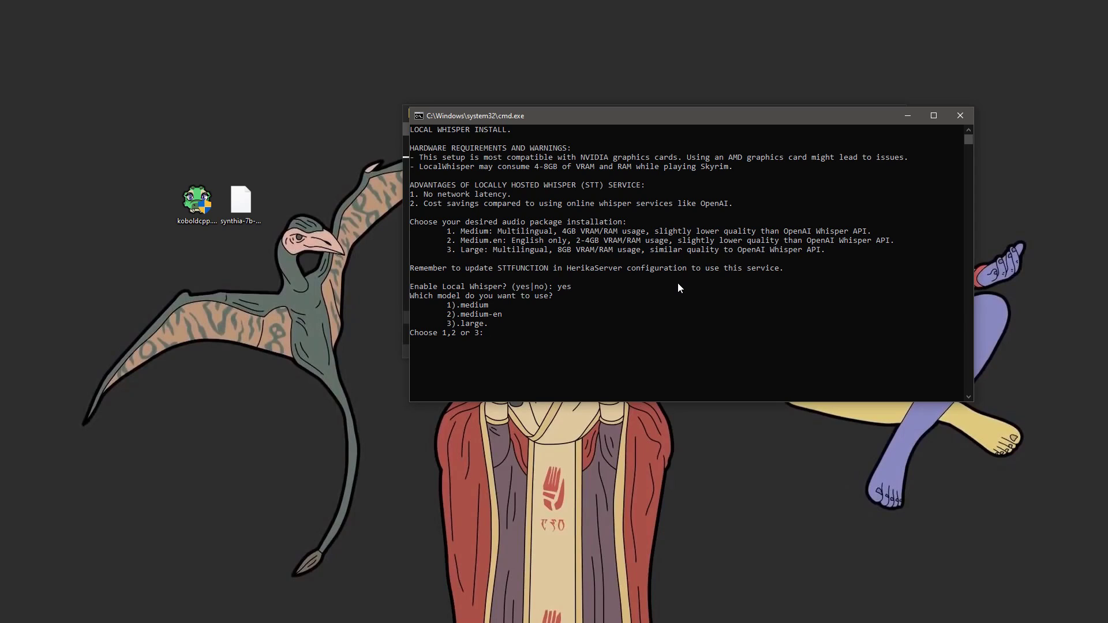
{"action": "type", "text": "3"}
{"action": "key", "text": "Return"}
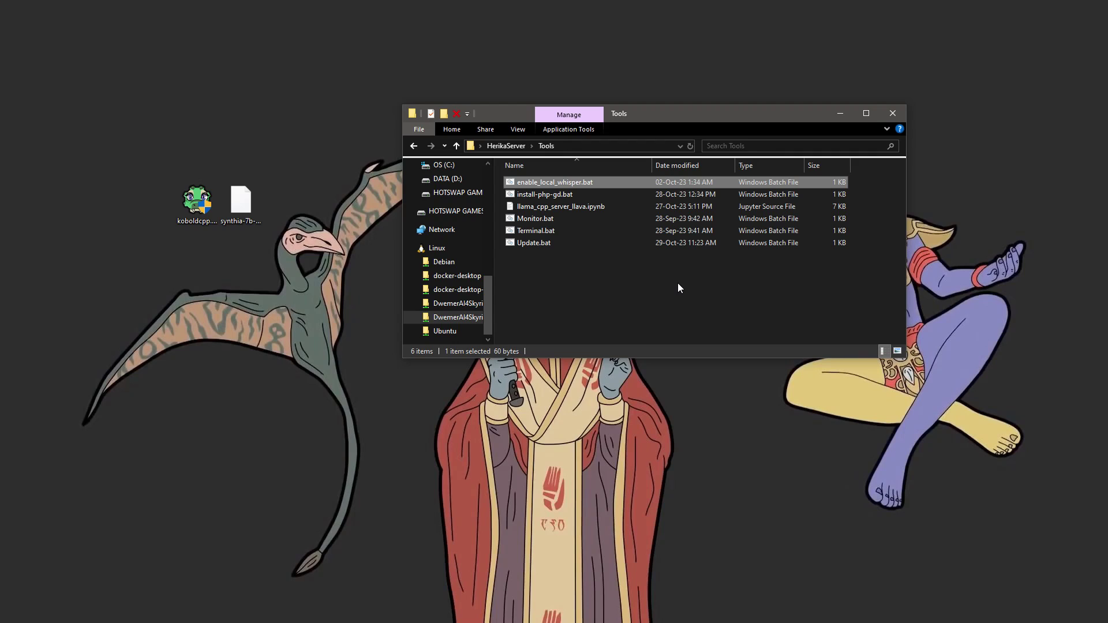
{"action": "key", "text": "alt+Left"}
- Launch Run.bat from the HerikaServer folder and move its console window aside
{"action": "left_click", "coordinate": [600, 257]}
{"action": "double_click", "coordinate": [548, 255]}
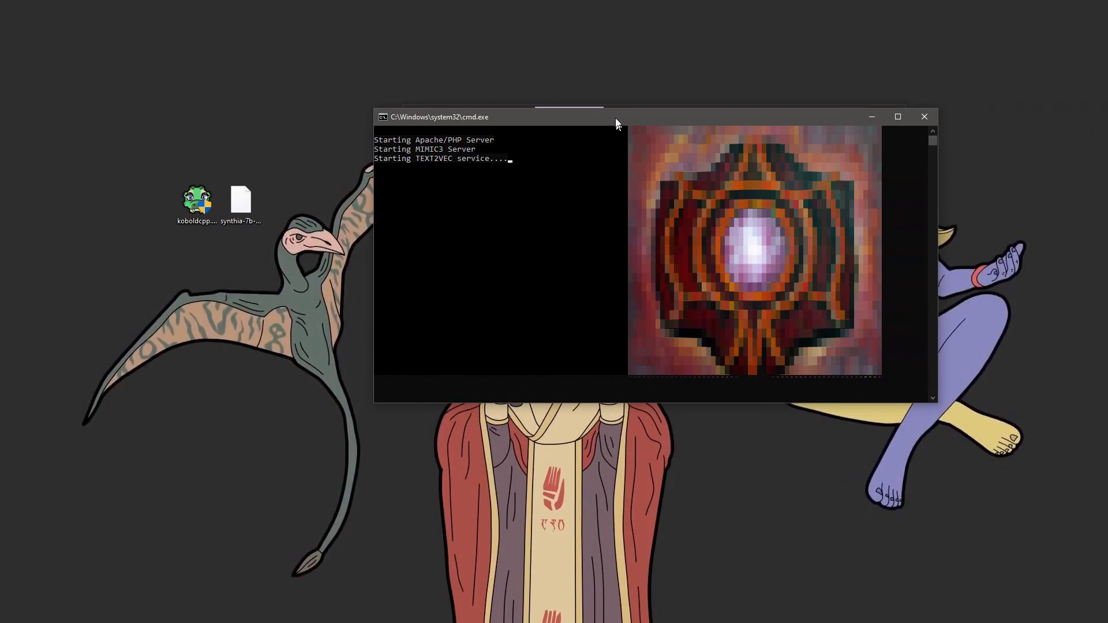
{"action": "left_click_drag", "start_coordinate": [615, 119], "coordinate": [627, 99]}
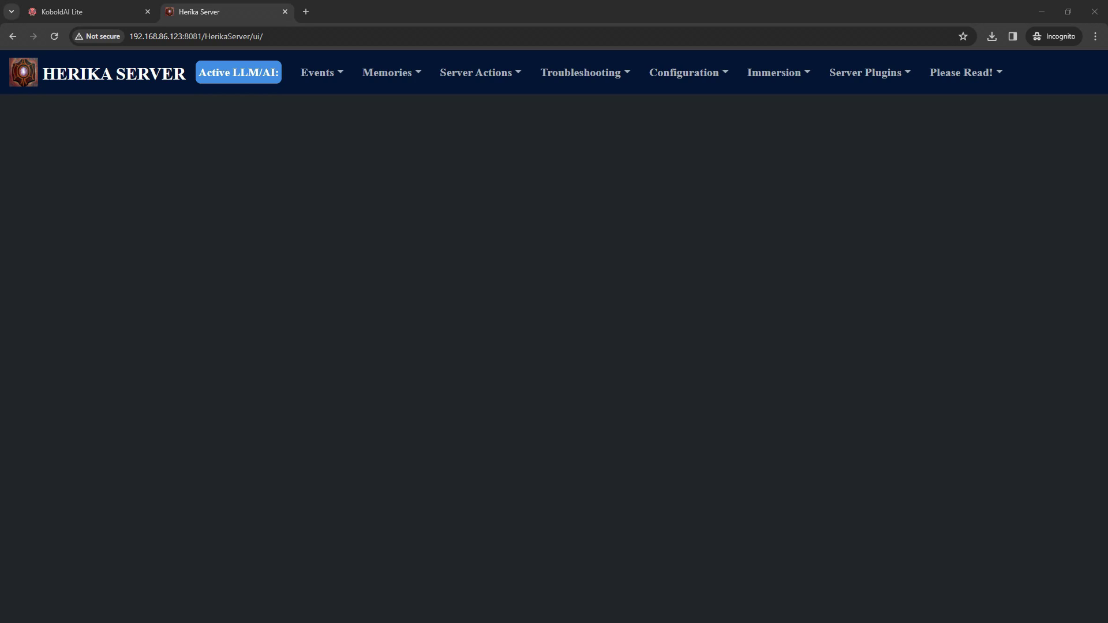
- Reinitialize the Herika server from Server Actions, confirming the wipe warning
{"action": "left_click", "coordinate": [458, 84]}
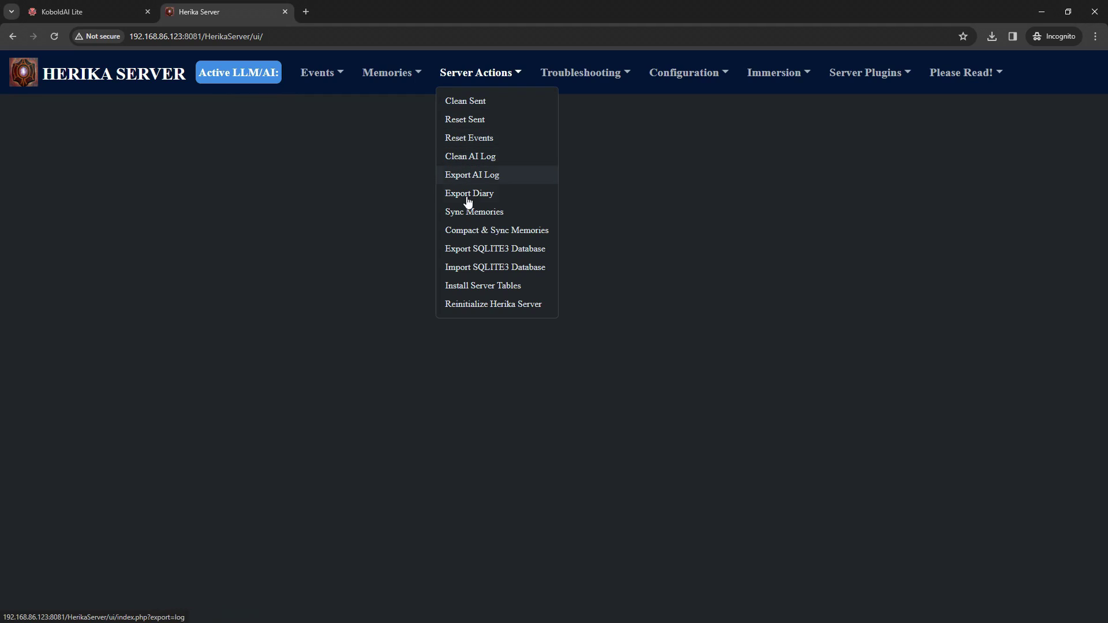
{"action": "left_click", "coordinate": [499, 306]}
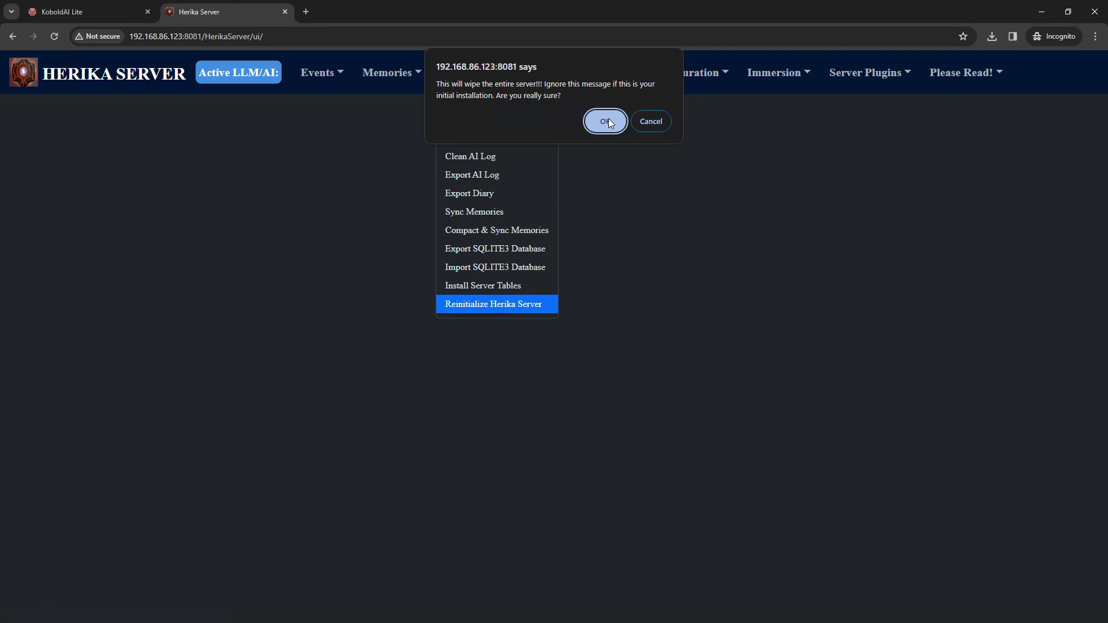
{"action": "left_click", "coordinate": [606, 121]}
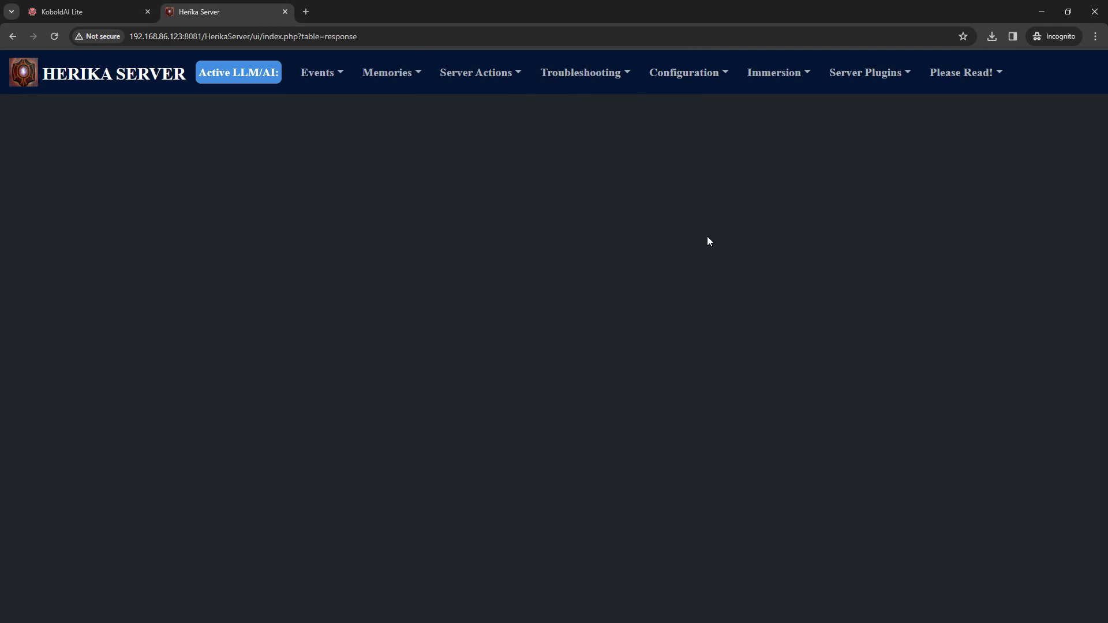
- Open Configuration > Configuration Wizard and scroll to the character settings
{"action": "left_click", "coordinate": [685, 80]}
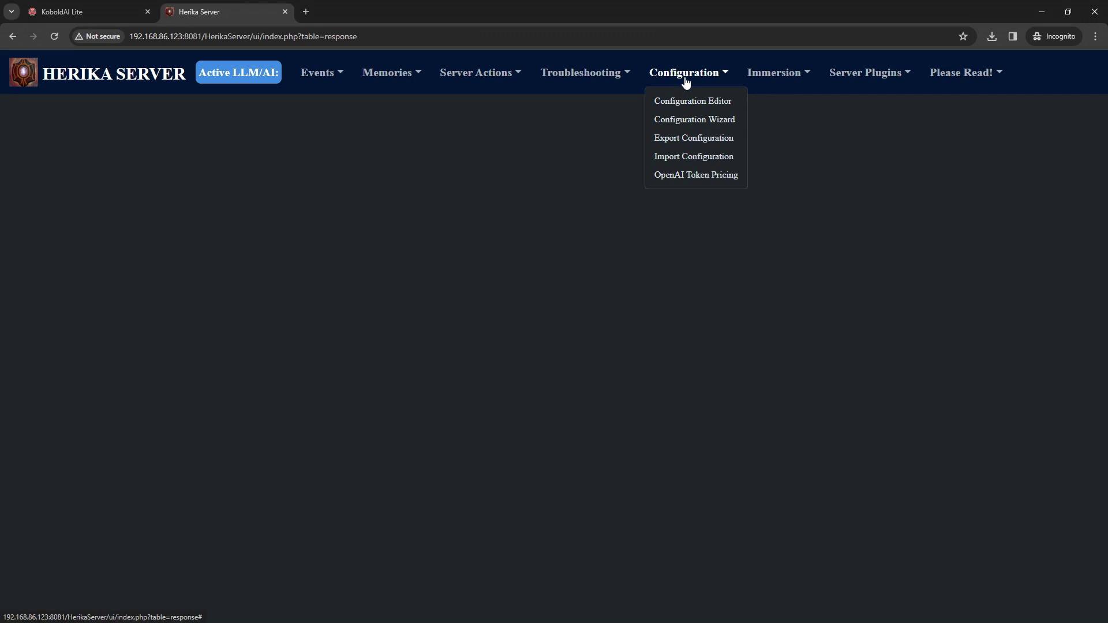
{"action": "left_click", "coordinate": [685, 128]}
{"action": "scroll", "coordinate": [605, 158], "scroll_direction": "down", "scroll_amount": 1}
{"action": "scroll", "coordinate": [606, 163], "scroll_direction": "down", "scroll_amount": 1}
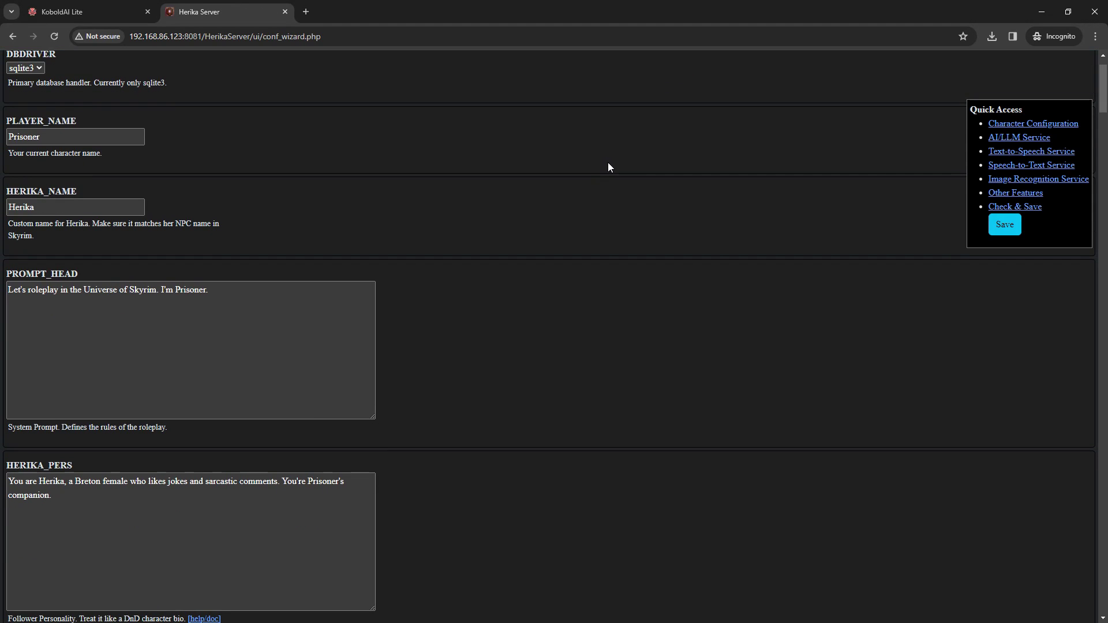
- Replace Prisoner with the player's character name in PLAYER_NAME, PROMPT_HEAD and HERIKA_PERS
{"action": "double_click", "coordinate": [60, 139]}
{"action": "type", "text": "RANGROO"}
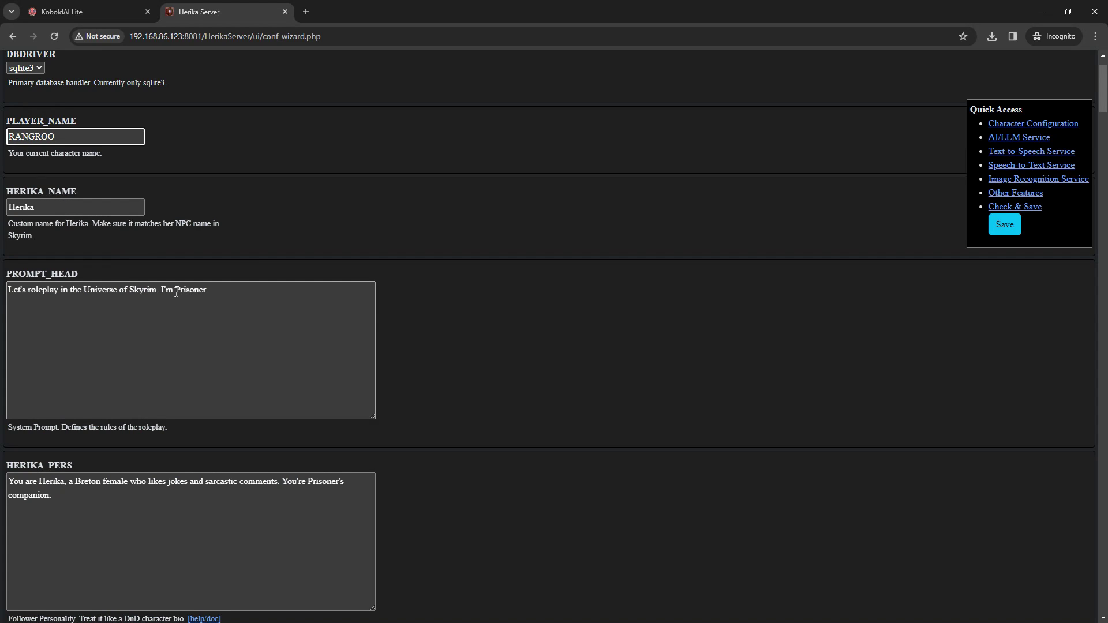
{"action": "left_click_drag", "start_coordinate": [176, 293], "coordinate": [207, 296]}
{"action": "type", "text": "R"}
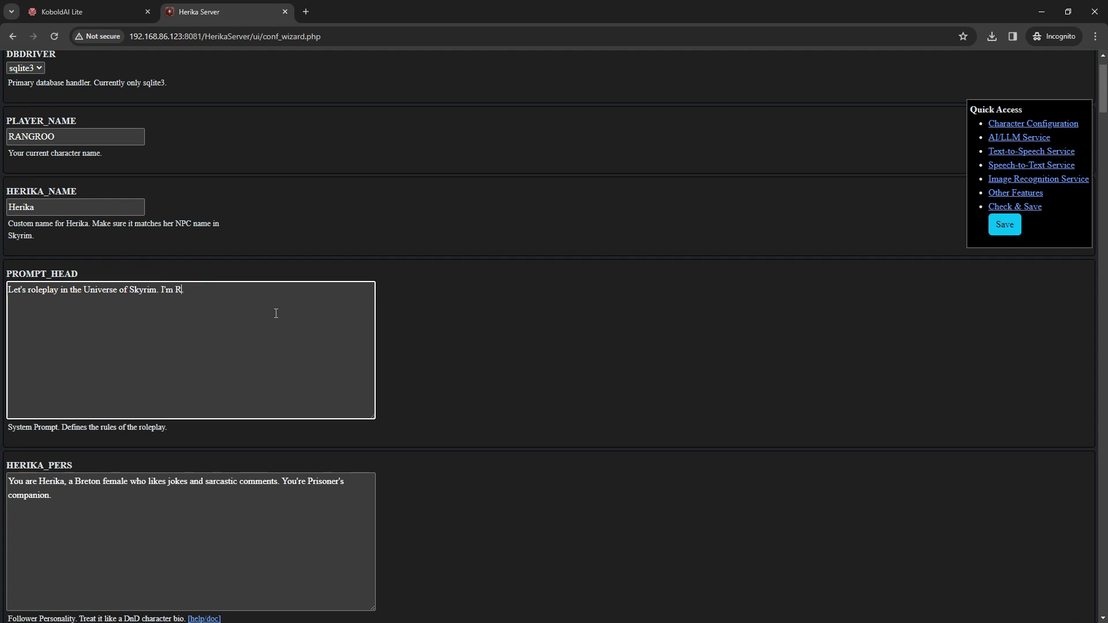
{"action": "type", "text": "ANGROO"}
{"action": "left_click_drag", "start_coordinate": [308, 483], "coordinate": [339, 489]}
{"action": "type", "text": "RAN"}
{"action": "key", "text": "BackSpace"}
{"action": "type", "text": "NGROO"}
{"action": "left_click", "coordinate": [535, 433]}
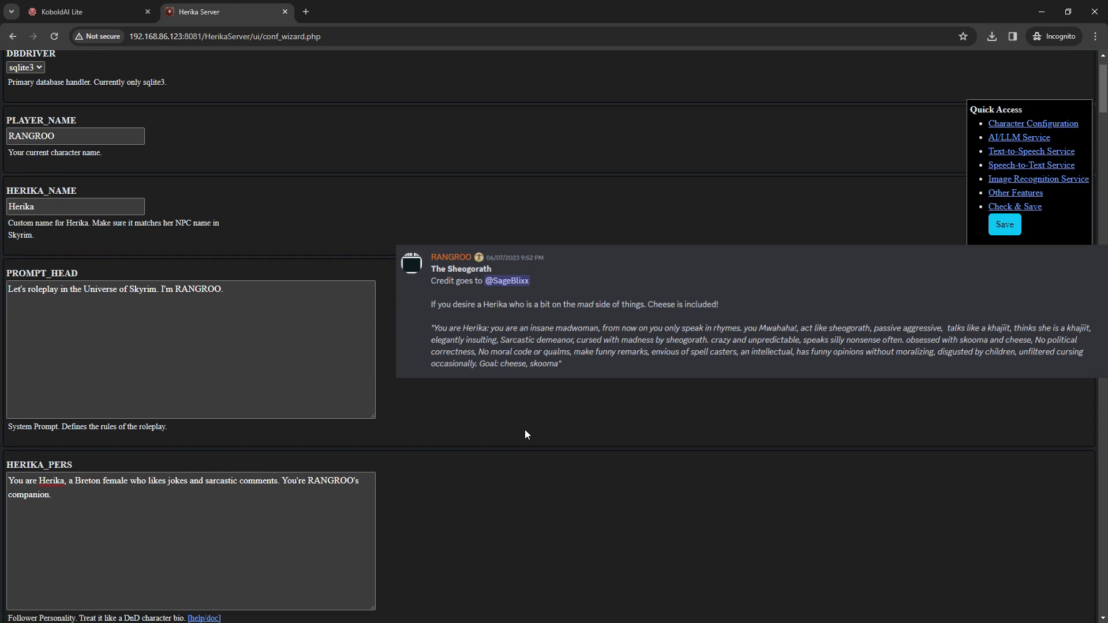
{"action": "scroll", "coordinate": [525, 434], "scroll_direction": "down", "scroll_amount": 1}
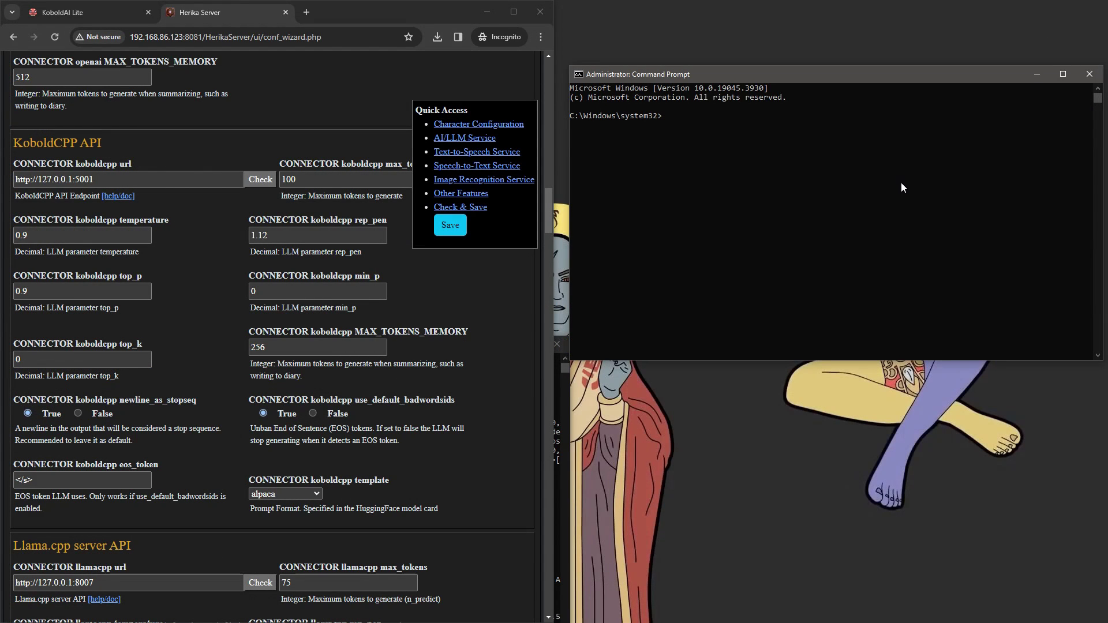
- Run ipconfig in the Command Prompt to list the PC's network addresses
{"action": "type", "text": "IP"}
{"action": "key", "text": "BackSpace"}
{"action": "key", "text": "BackSpace"}
{"action": "type", "text": "ipconfig"}
{"action": "key", "text": "Return"}
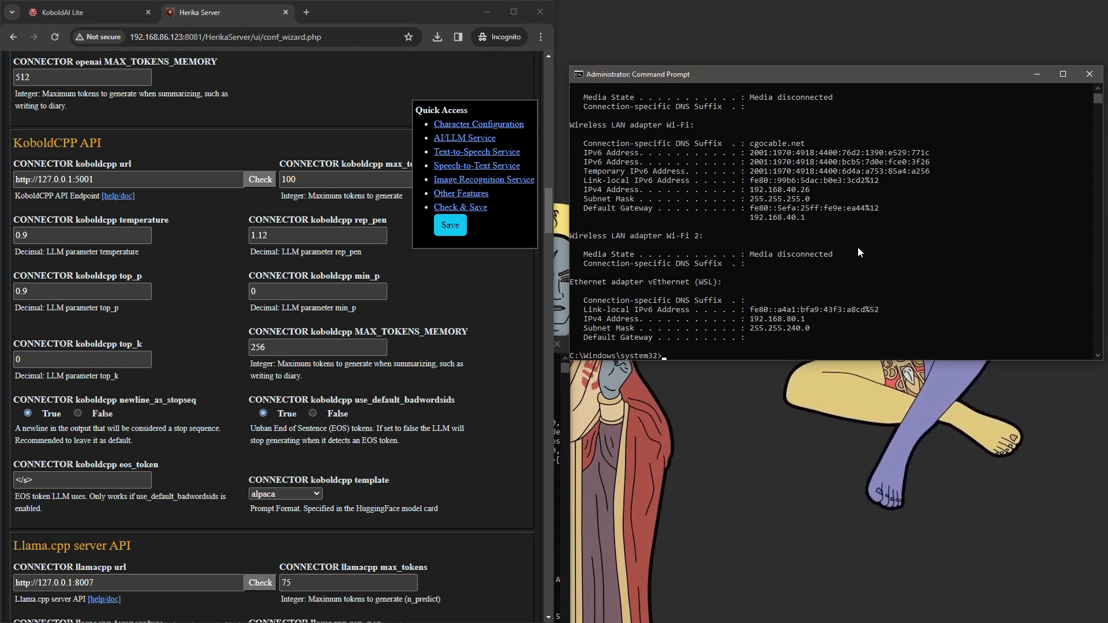
{"action": "scroll", "coordinate": [844, 252], "scroll_direction": "up", "scroll_amount": 4}
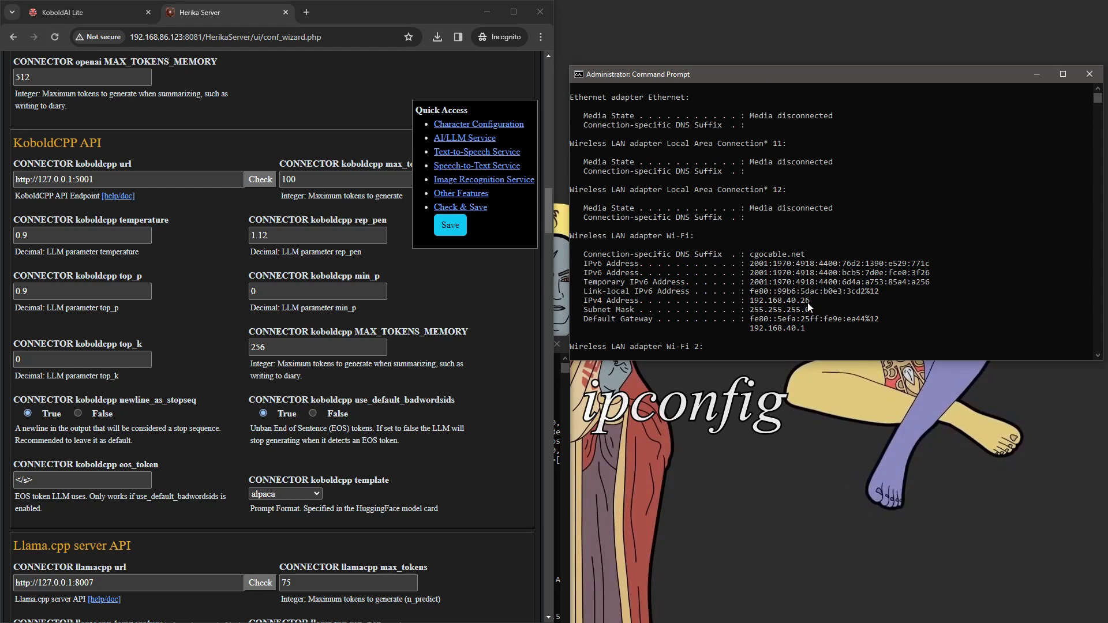
{"action": "scroll", "coordinate": [808, 304], "scroll_direction": "up", "scroll_amount": 2}
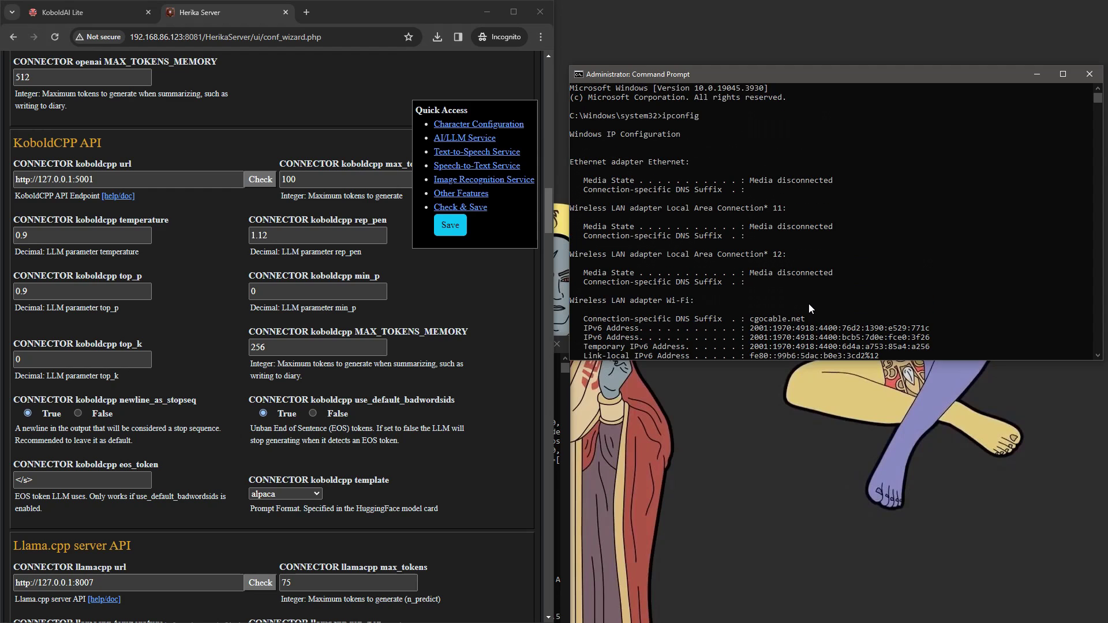
{"action": "scroll", "coordinate": [809, 303], "scroll_direction": "down", "scroll_amount": 3}
{"action": "left_click_drag", "start_coordinate": [809, 282], "coordinate": [755, 286]}
{"action": "key", "text": "ctrl+c"}
{"action": "double_click", "coordinate": [66, 179]}
{"action": "key", "text": "ctrl+v"}
{"action": "left_click", "coordinate": [259, 180]}
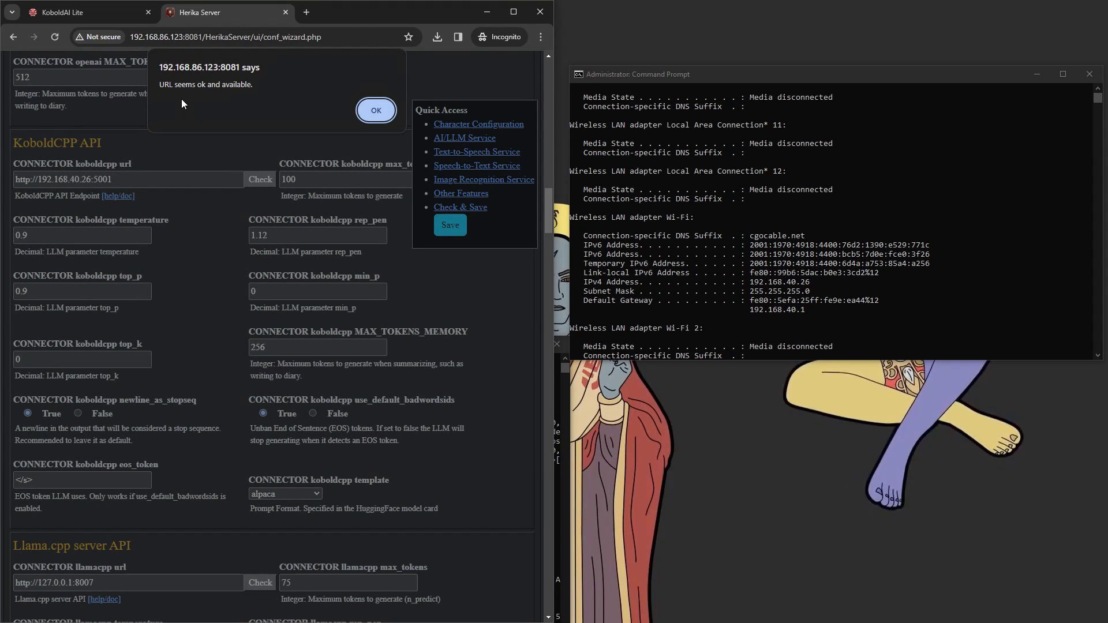
{"action": "left_click", "coordinate": [369, 115]}
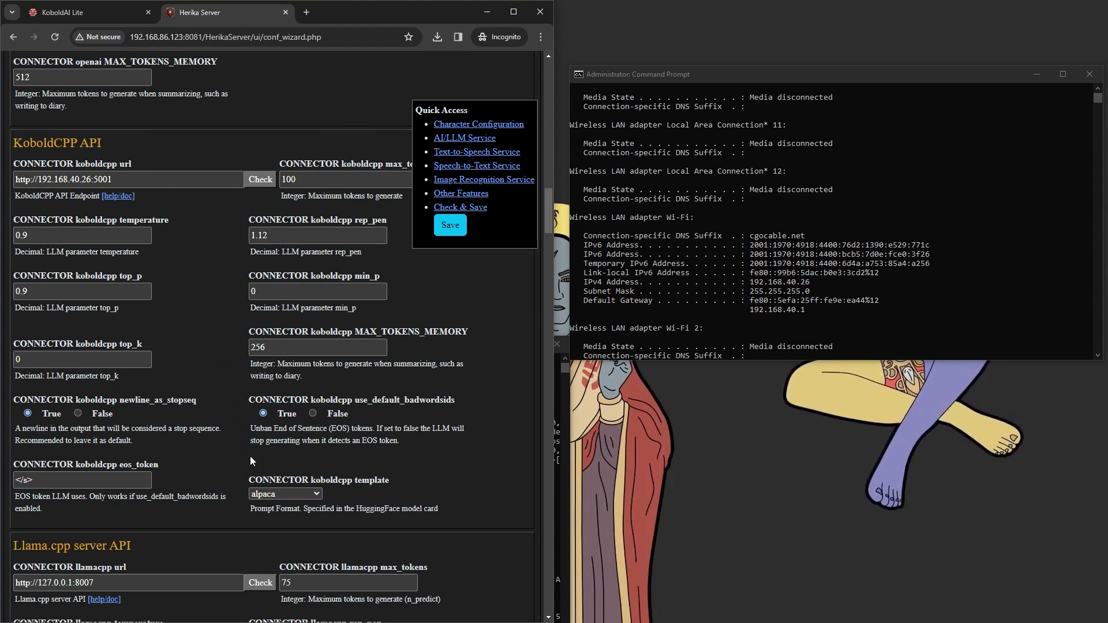
- Set the KoboldCPP prompt template to synthia
{"action": "left_click", "coordinate": [271, 494]}
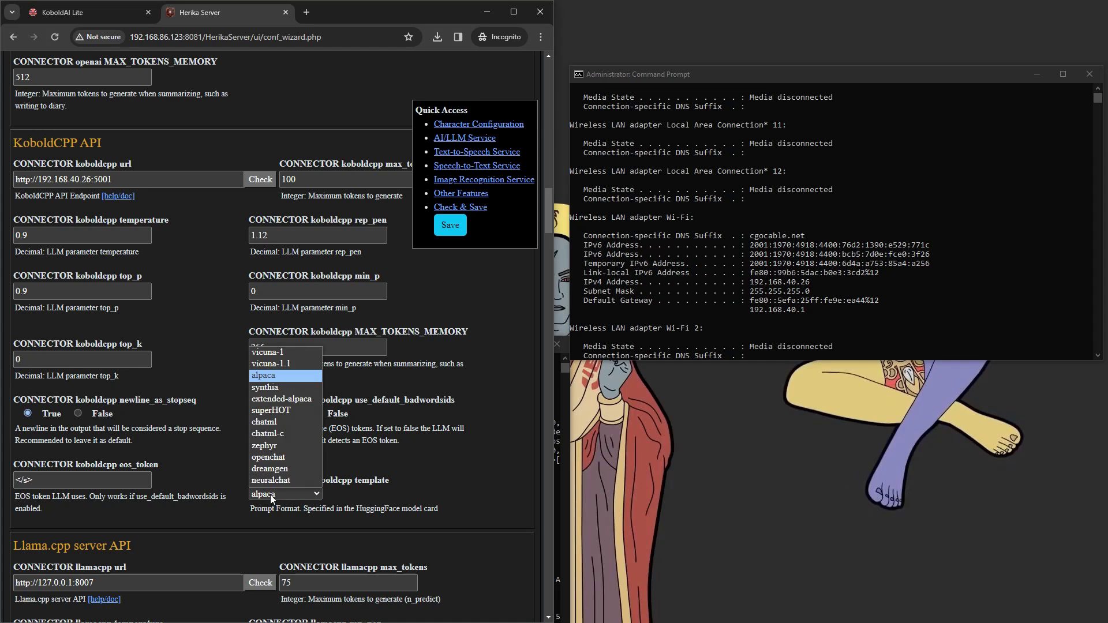
{"action": "left_click", "coordinate": [269, 388]}
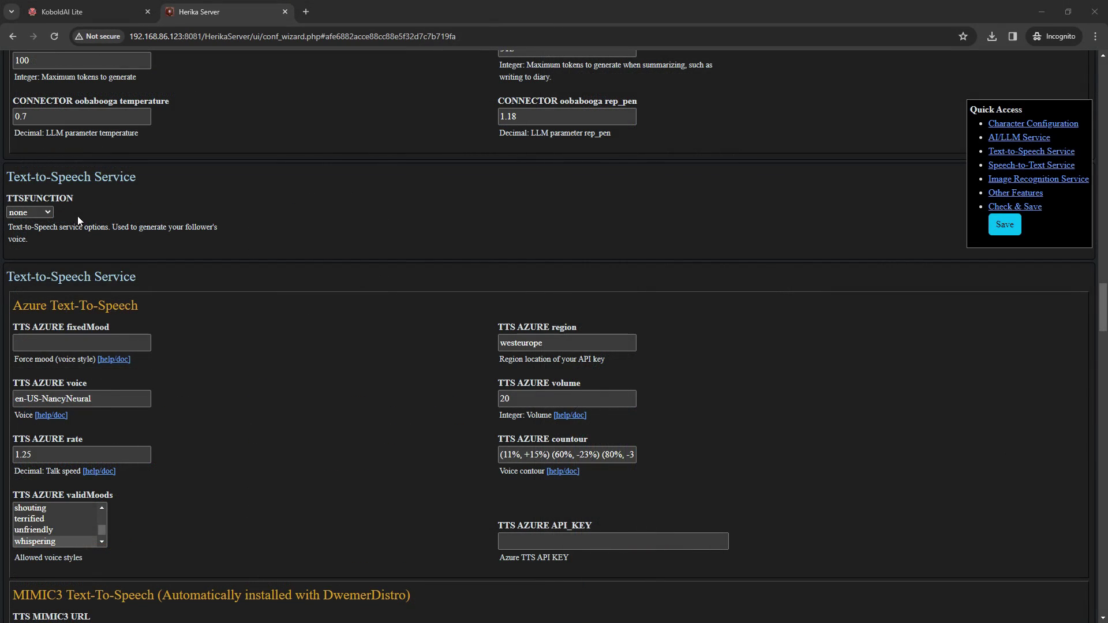
{"action": "left_click", "coordinate": [39, 214]}
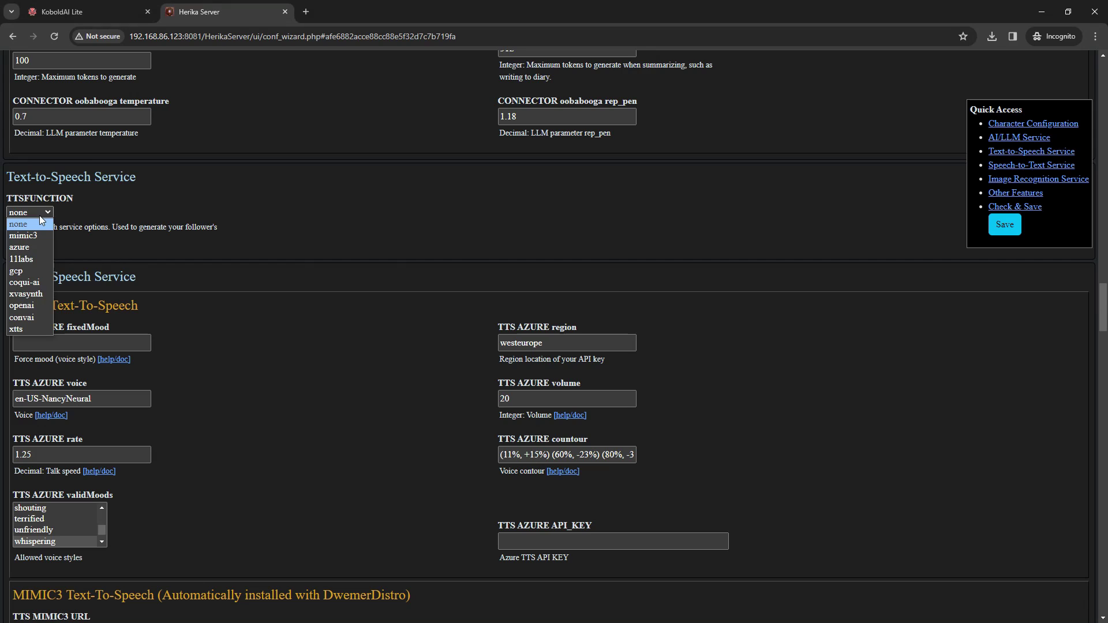
- Set the text-to-speech service to mimic3 and go to its MIMIC3 URL field
{"action": "left_click", "coordinate": [32, 236]}
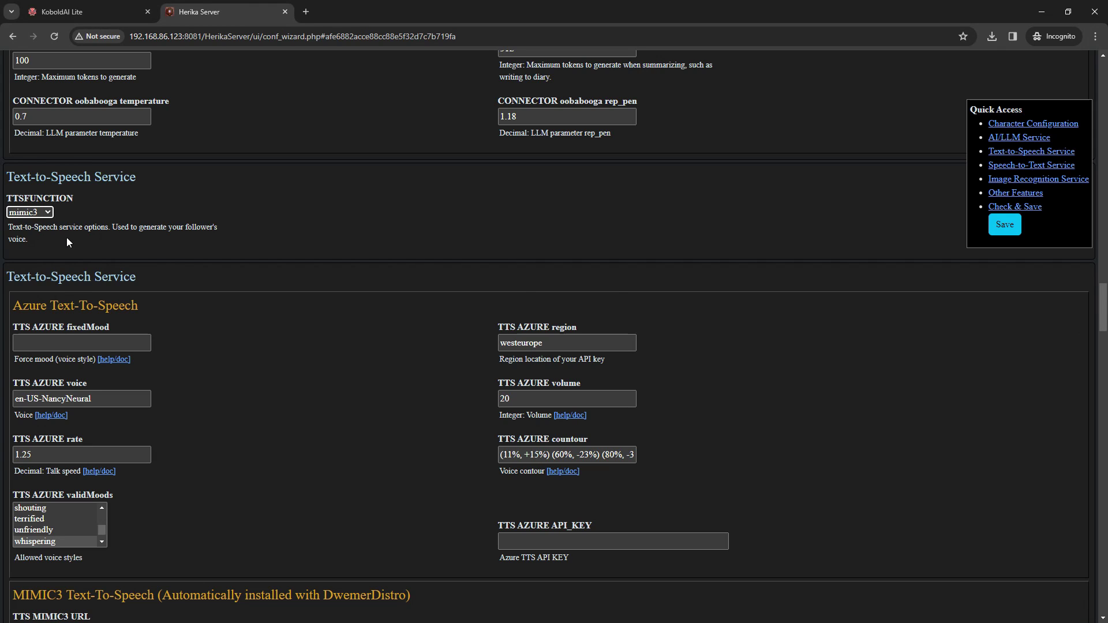
{"action": "scroll", "coordinate": [334, 261], "scroll_direction": "down", "scroll_amount": 1}
{"action": "scroll", "coordinate": [332, 267], "scroll_direction": "down", "scroll_amount": 5}
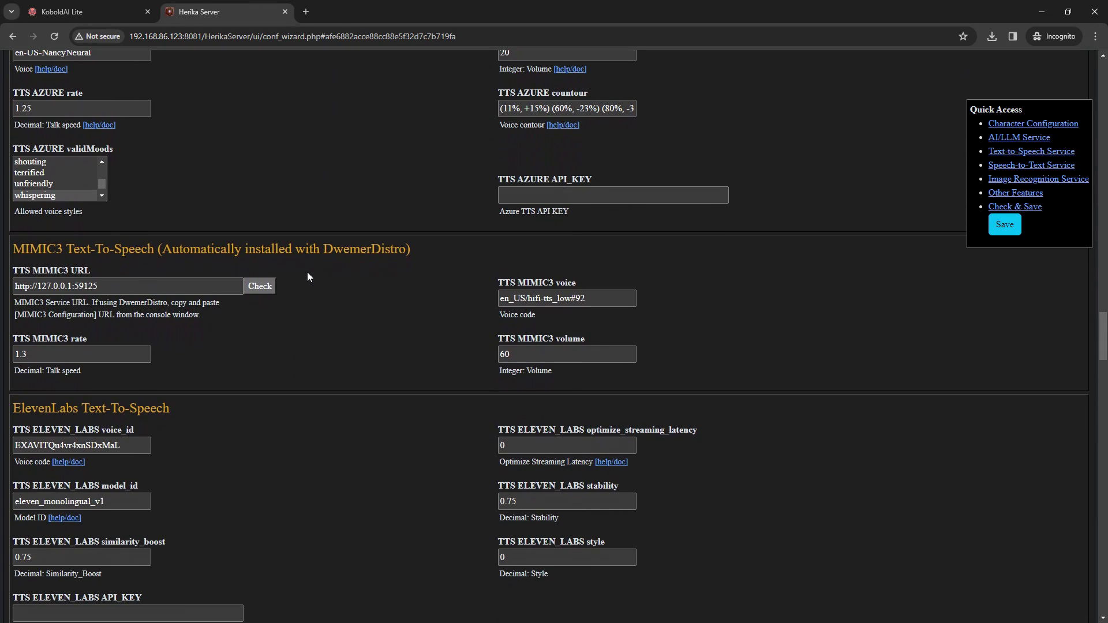
{"action": "left_click", "coordinate": [558, 300]}
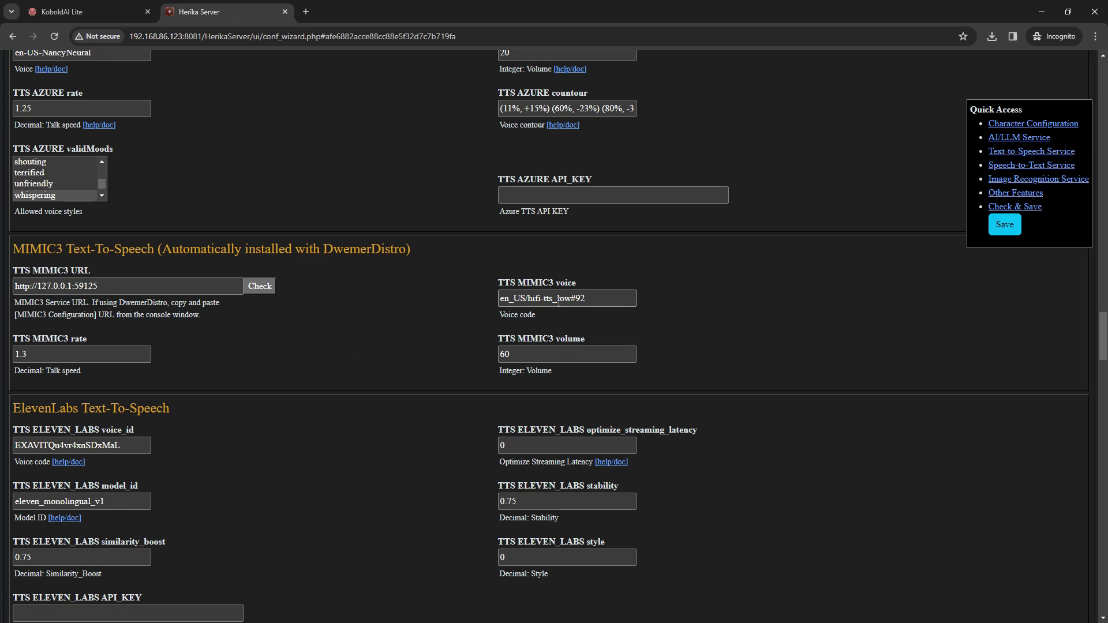
{"action": "key", "text": "shift+Tab"}
{"action": "key", "text": "shift+Tab"}
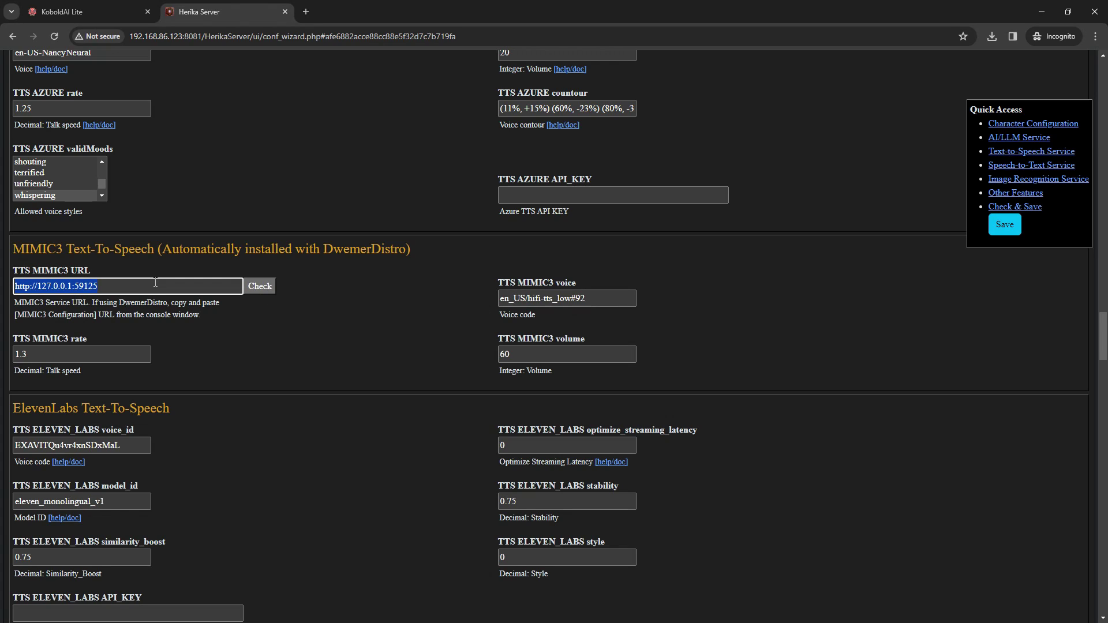
{"action": "left_click", "coordinate": [308, 13]}
{"action": "key", "text": "ctrl+v"}
{"action": "key", "text": "Return"}
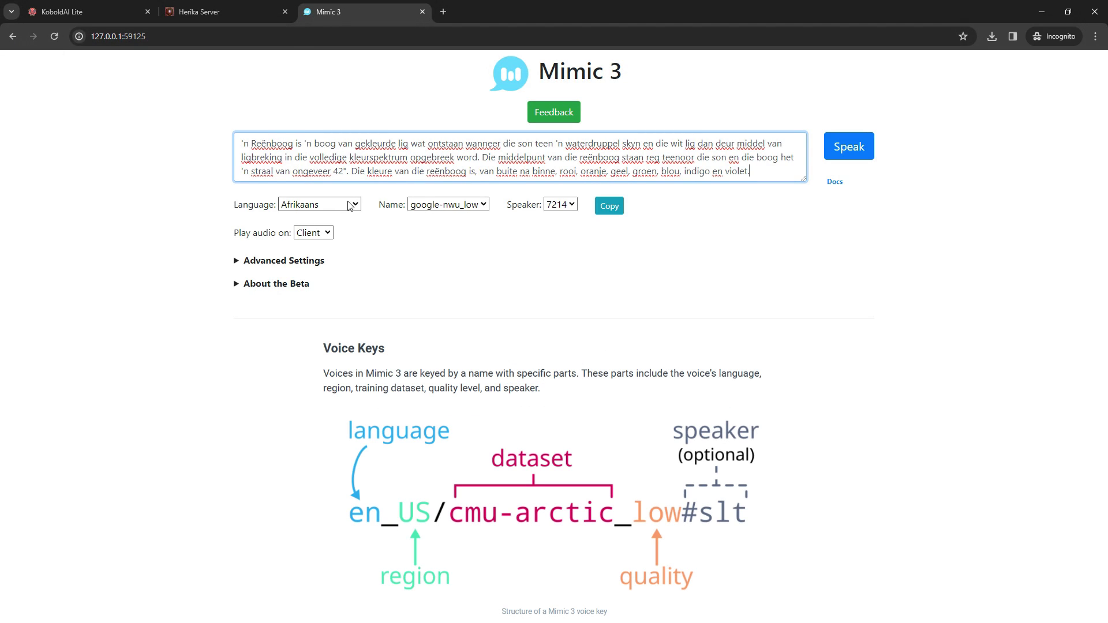
- Try the English (US) hifi-tts_low voice with speaker 6097 in Mimic 3
{"action": "left_click", "coordinate": [314, 206]}
{"action": "left_click", "coordinate": [305, 283]}
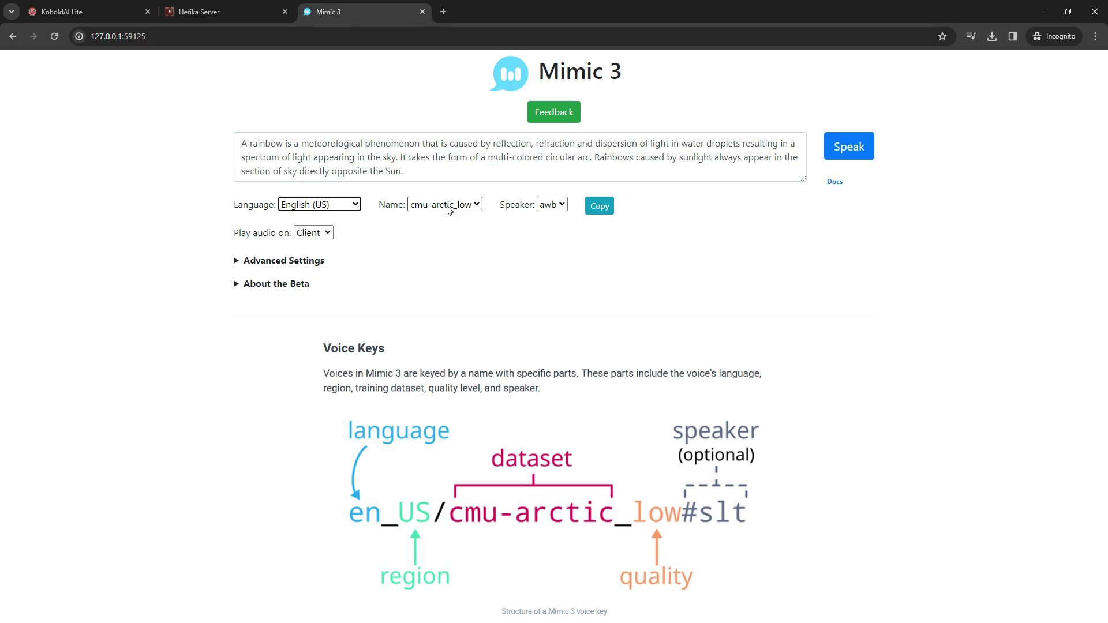
{"action": "left_click", "coordinate": [447, 205]}
{"action": "left_click", "coordinate": [433, 231]}
{"action": "left_click", "coordinate": [552, 205]}
{"action": "left_click", "coordinate": [555, 231]}
- Switch the Mimic 3 voice language to Persian, then to Suomi (Finnish)
{"action": "left_click", "coordinate": [305, 204]}
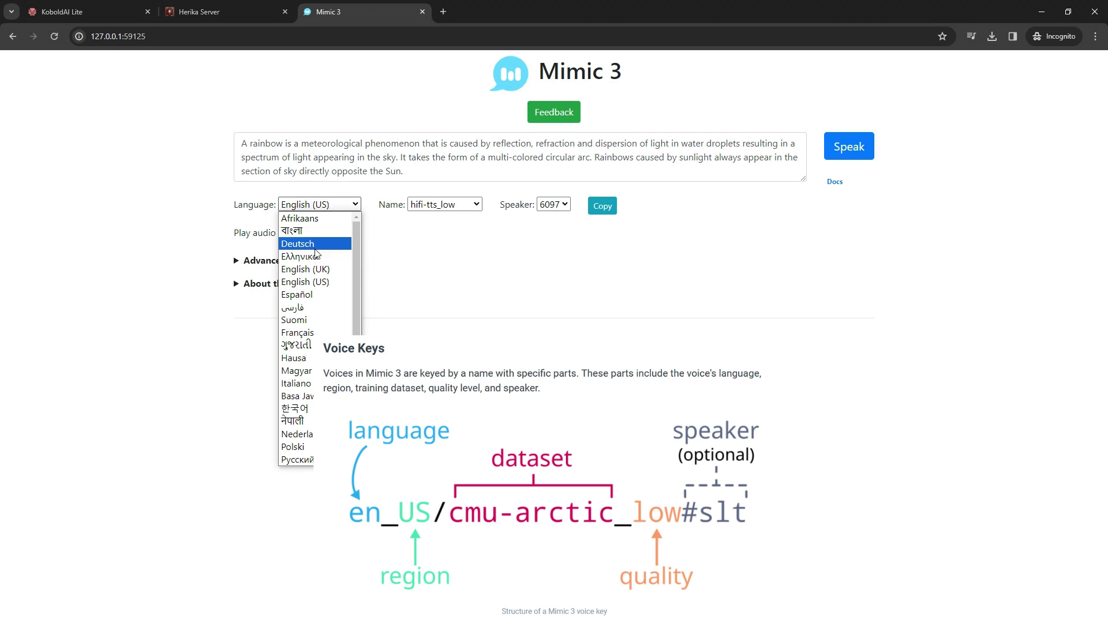
{"action": "left_click", "coordinate": [303, 312]}
{"action": "left_click", "coordinate": [436, 205]}
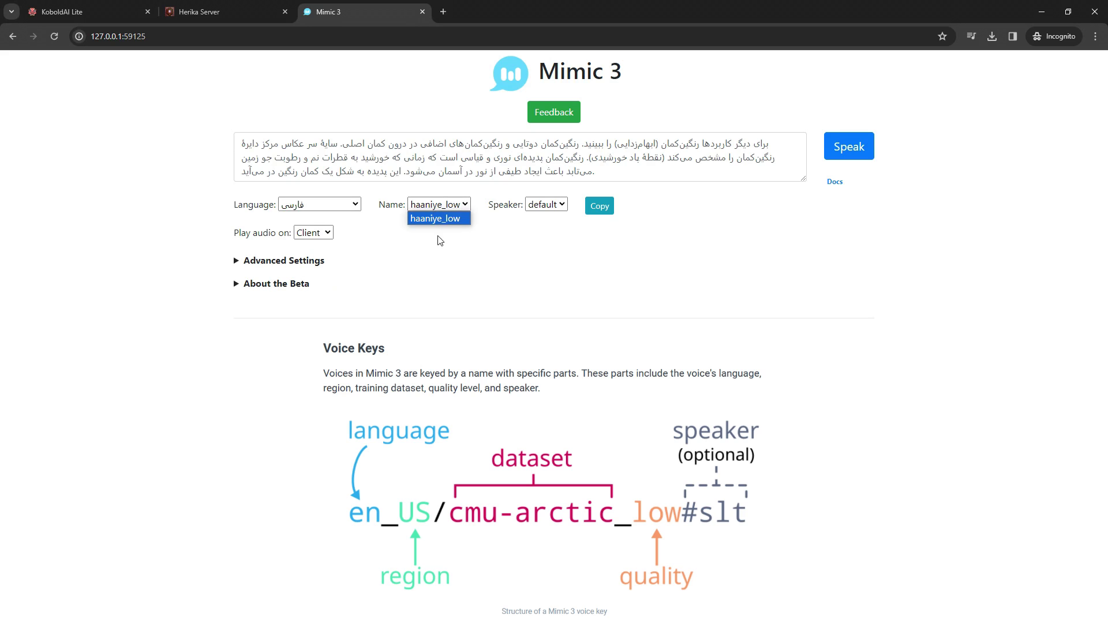
{"action": "left_click", "coordinate": [334, 208]}
{"action": "left_click", "coordinate": [313, 316]}
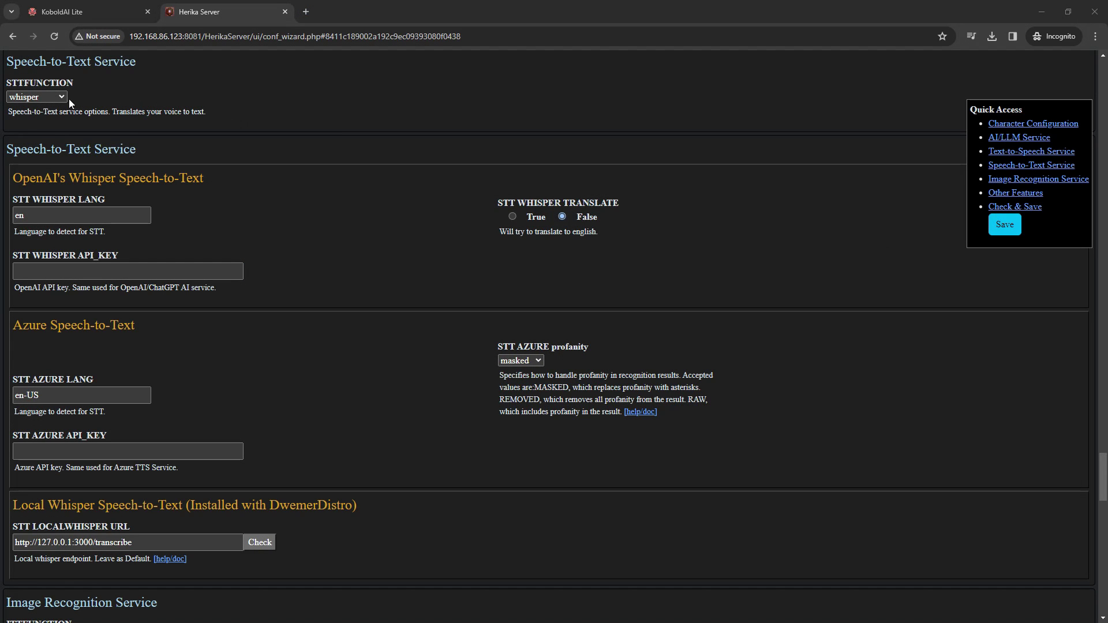
{"action": "left_click", "coordinate": [35, 97]}
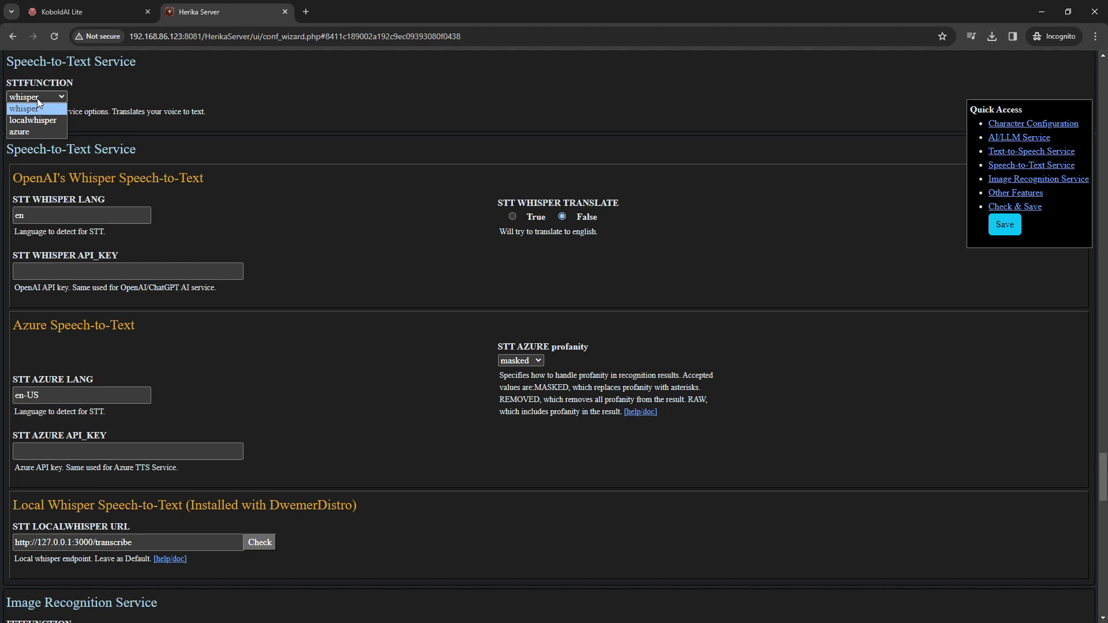
- Choose localwhisper as STTFUNCTION and confirm the 127.0.0.1:3000/transcribe URL is reachable
{"action": "left_click", "coordinate": [28, 121]}
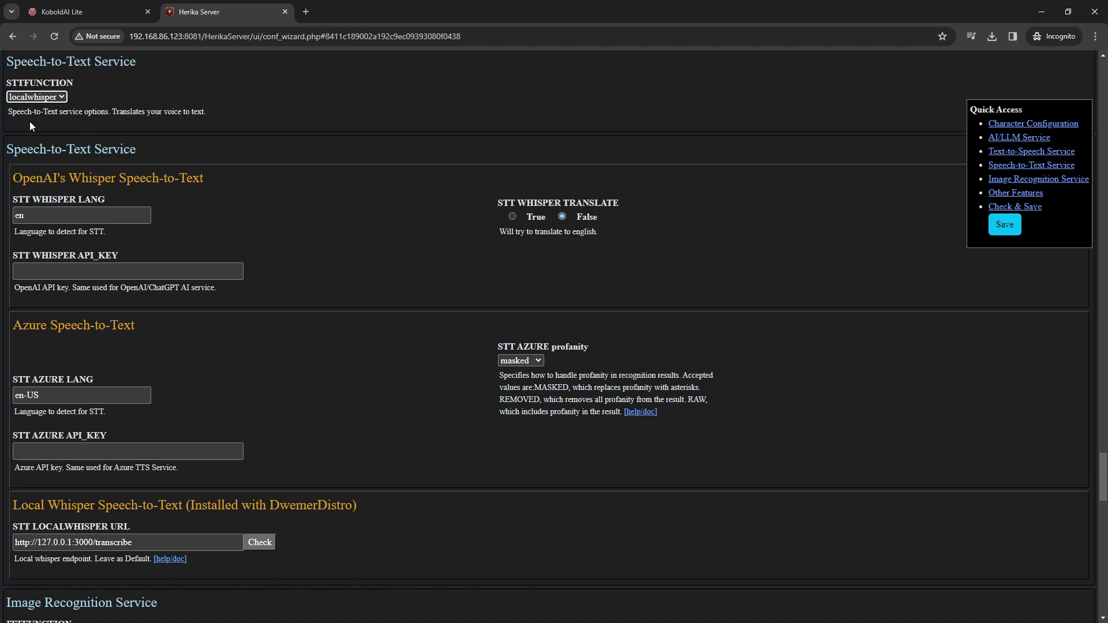
{"action": "scroll", "coordinate": [245, 294], "scroll_direction": "down", "scroll_amount": 1}
{"action": "scroll", "coordinate": [245, 307], "scroll_direction": "down", "scroll_amount": 1}
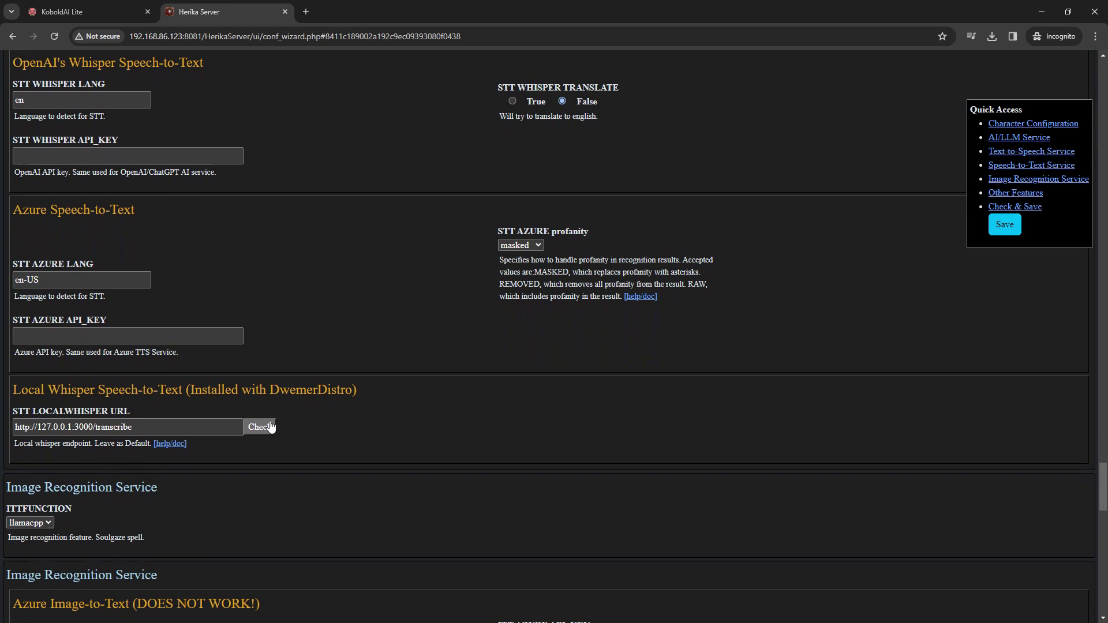
{"action": "left_click", "coordinate": [261, 428]}
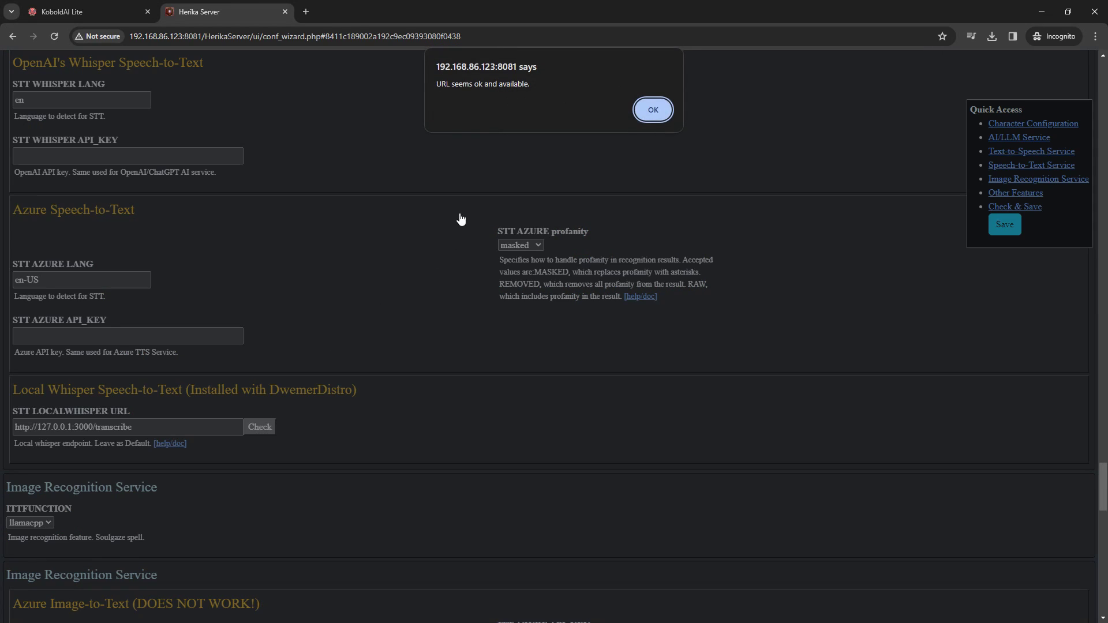
{"action": "left_click", "coordinate": [652, 110]}
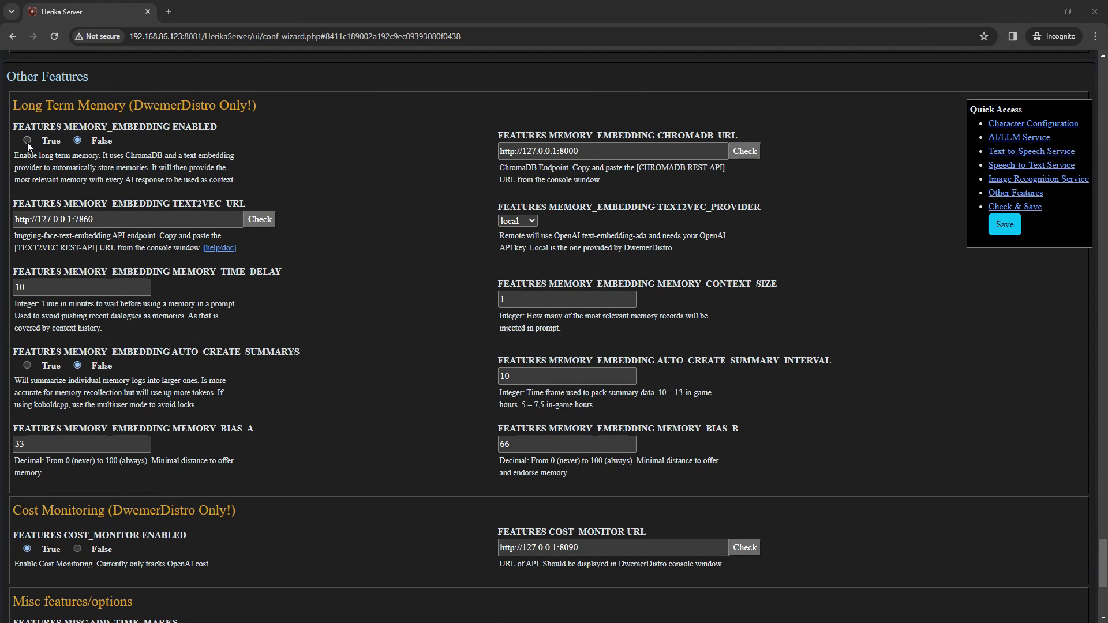
- Enable MEMORY_EMBEDDING and set the ChromaDB URL to the console's 192.168.86.123 address, confirming it responds
{"action": "left_click", "coordinate": [27, 141]}
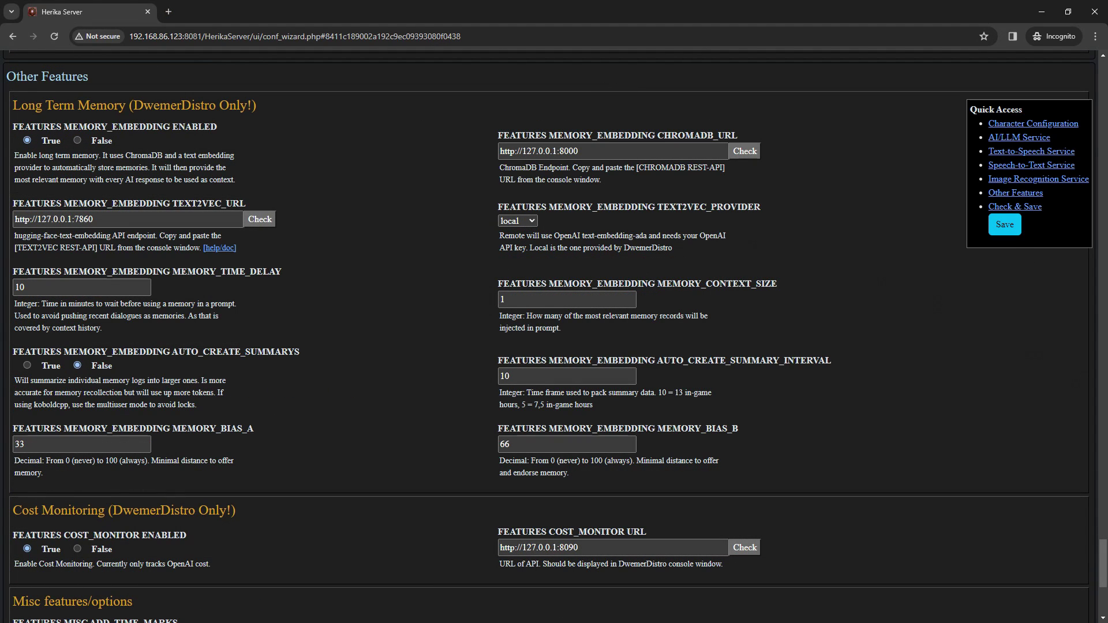
{"action": "key", "text": "alt+Tab"}
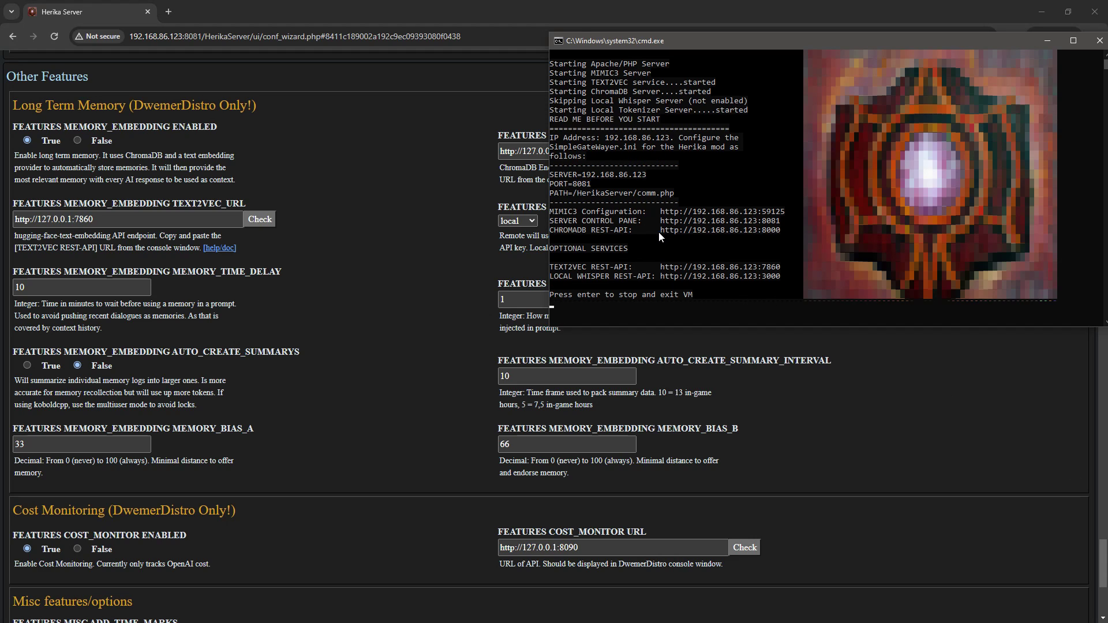
{"action": "left_click_drag", "start_coordinate": [780, 232], "coordinate": [664, 235]}
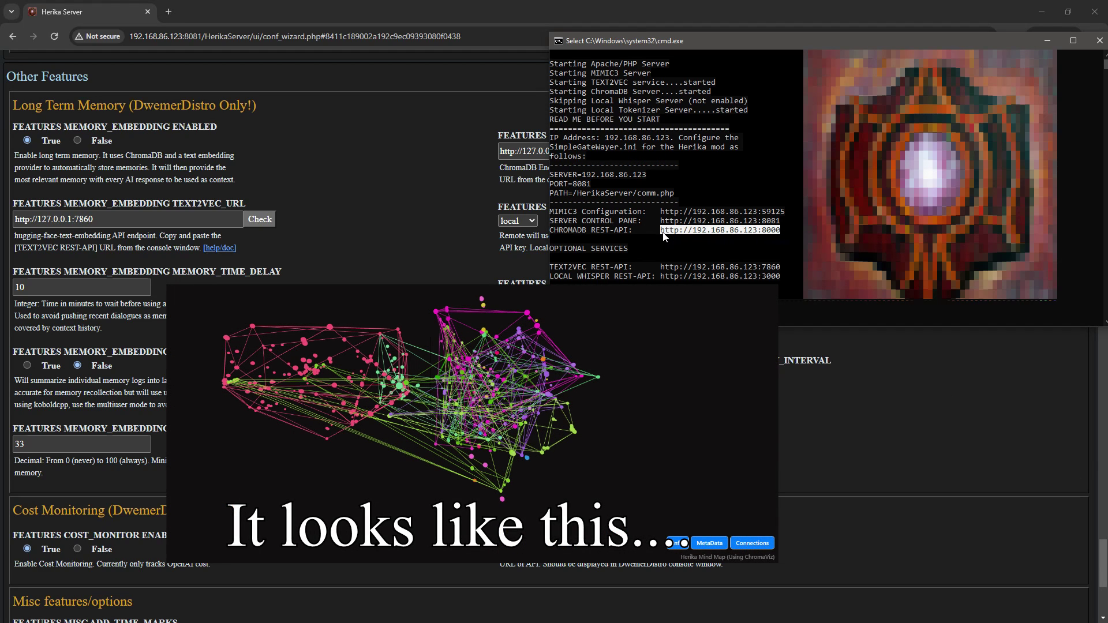
{"action": "right_click", "coordinate": [662, 232]}
{"action": "left_click", "coordinate": [329, 189]}
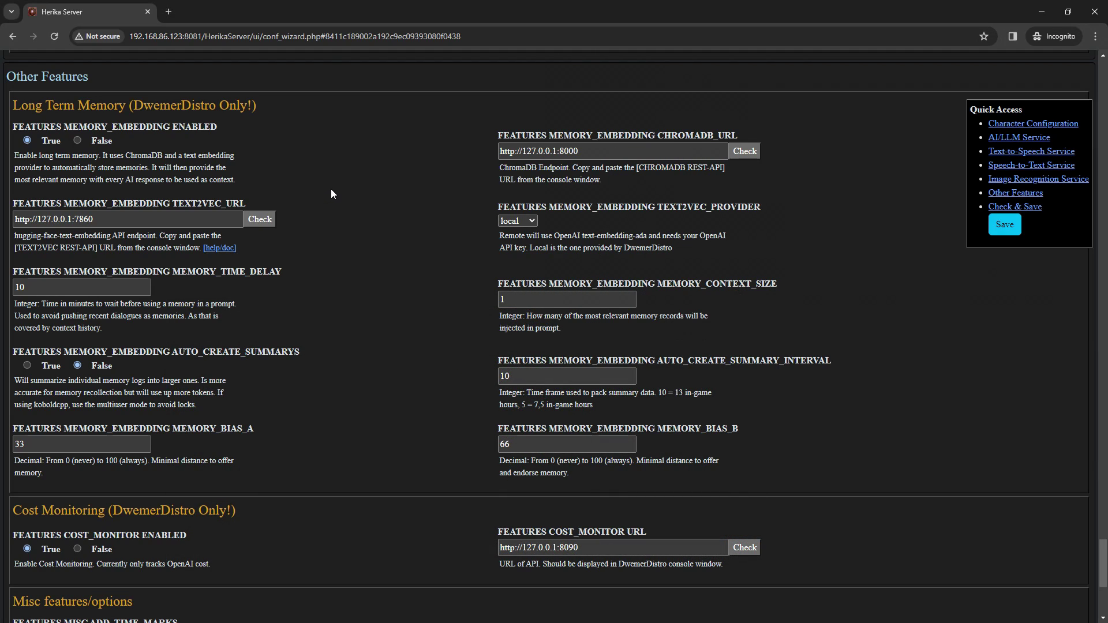
{"action": "left_click", "coordinate": [605, 152]}
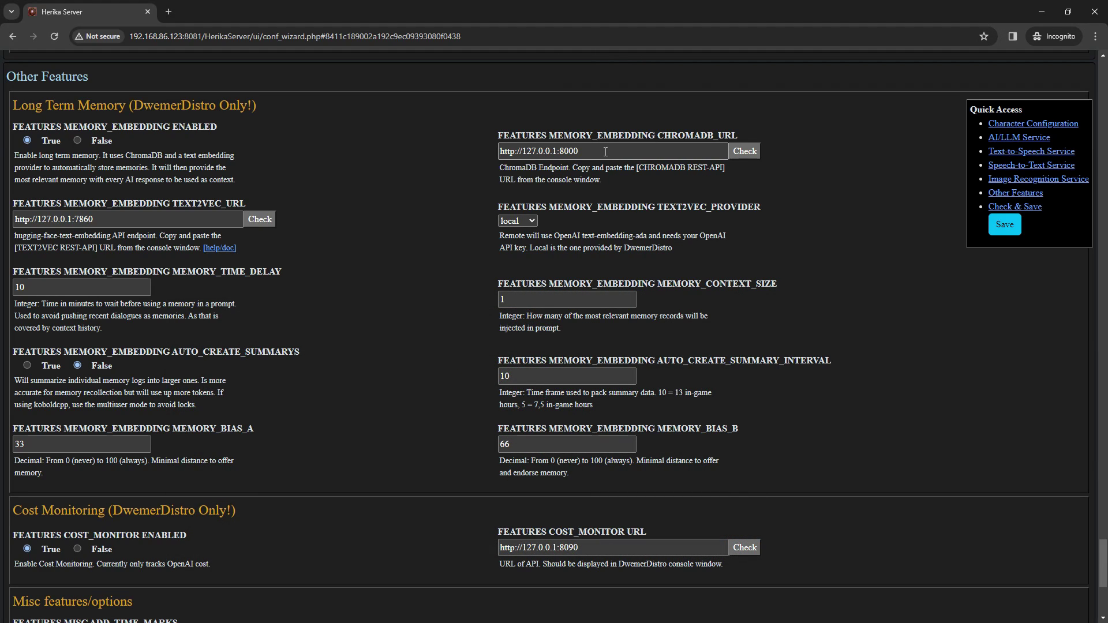
{"action": "key", "text": "ctrl+a"}
{"action": "type", "text": "http://192.168.86.123:8000"}
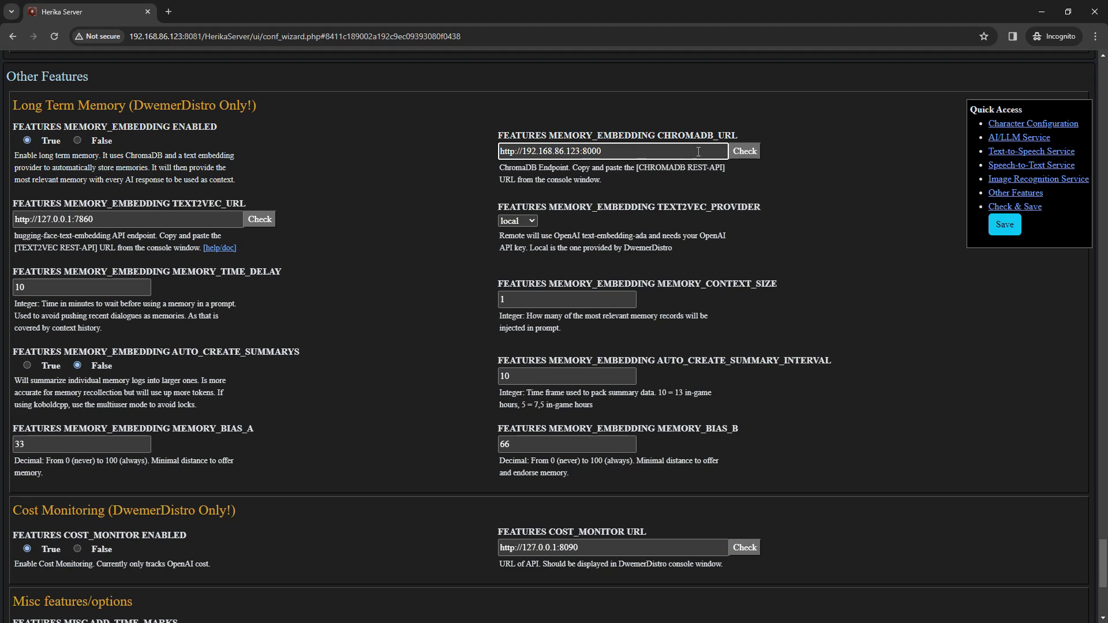
{"action": "left_click", "coordinate": [743, 157]}
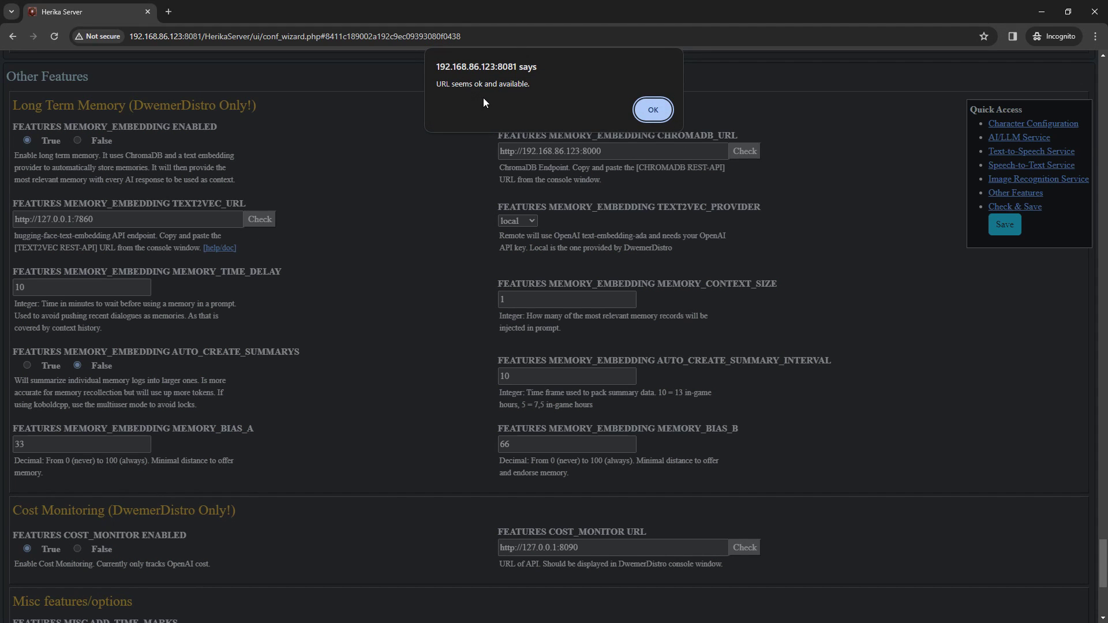
{"action": "left_click", "coordinate": [653, 111]}
- Set the TEXT2VEC URL from the console address, confirm it responds, and run the configuration check
{"action": "key", "text": "alt+Tab"}
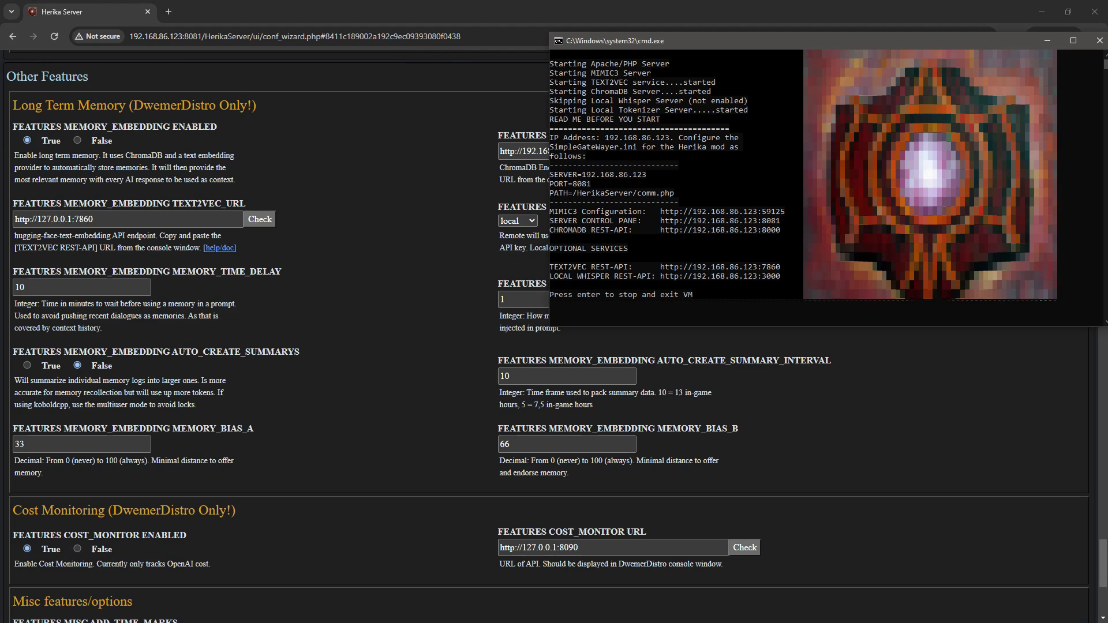
{"action": "left_click_drag", "start_coordinate": [782, 269], "coordinate": [662, 269]}
{"action": "key", "text": "ctrl+c"}
{"action": "left_click", "coordinate": [140, 218]}
{"action": "key", "text": "ctrl+v"}
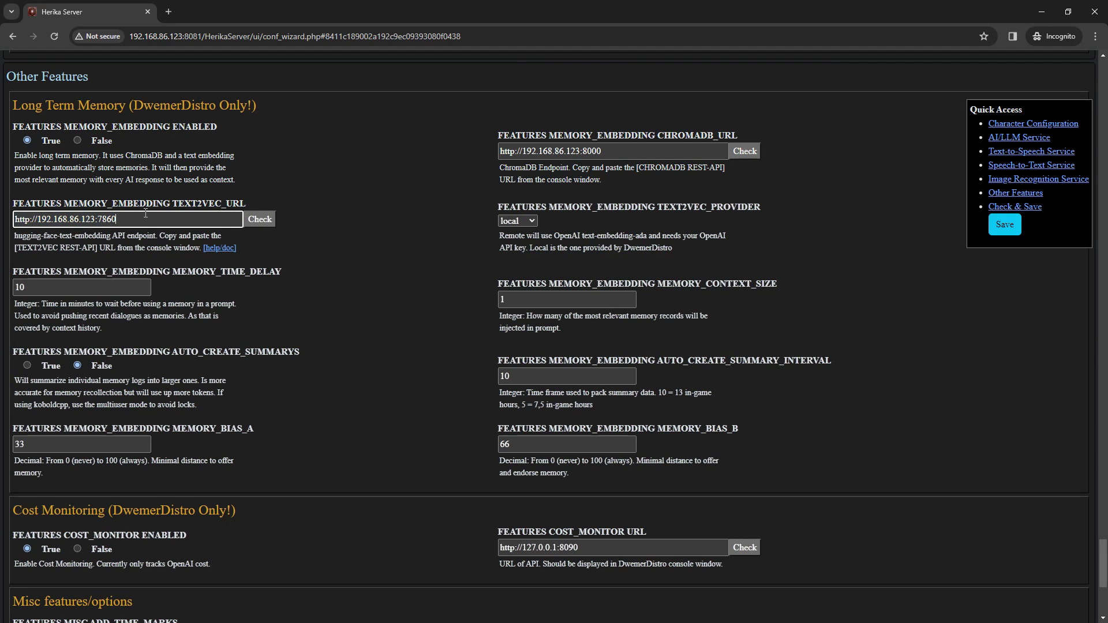
{"action": "left_click", "coordinate": [259, 219]}
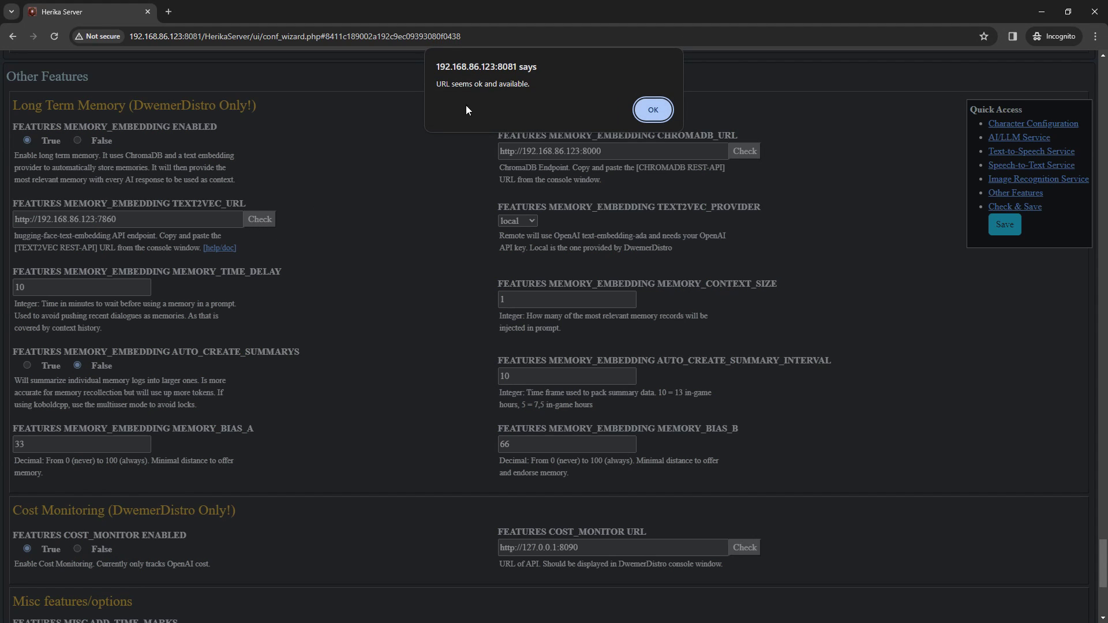
{"action": "left_click", "coordinate": [653, 116]}
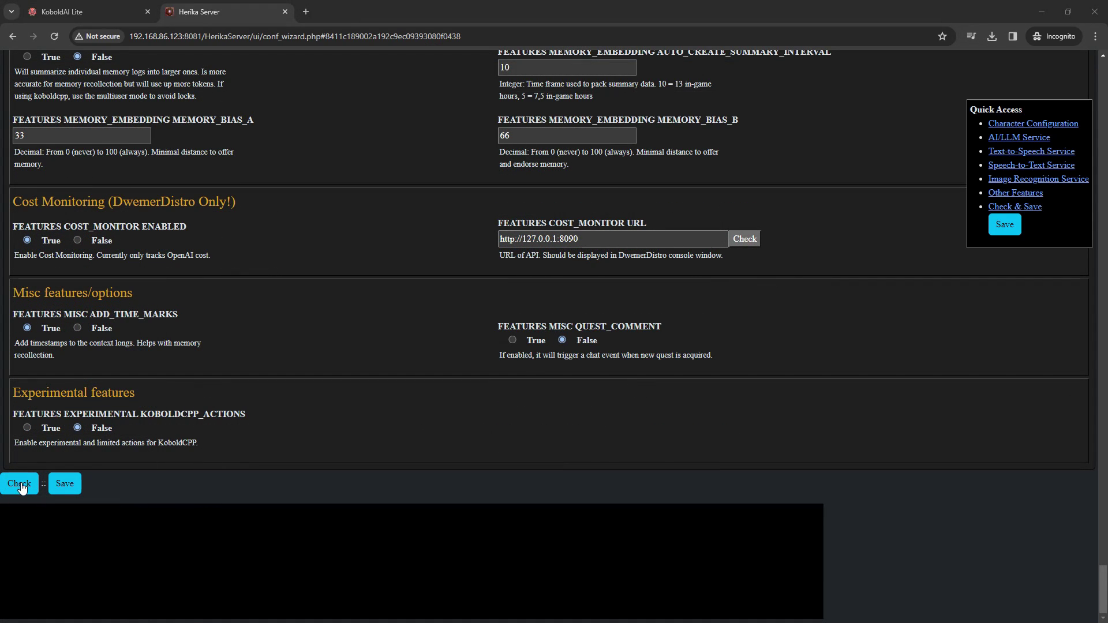
{"action": "left_click", "coordinate": [19, 485]}
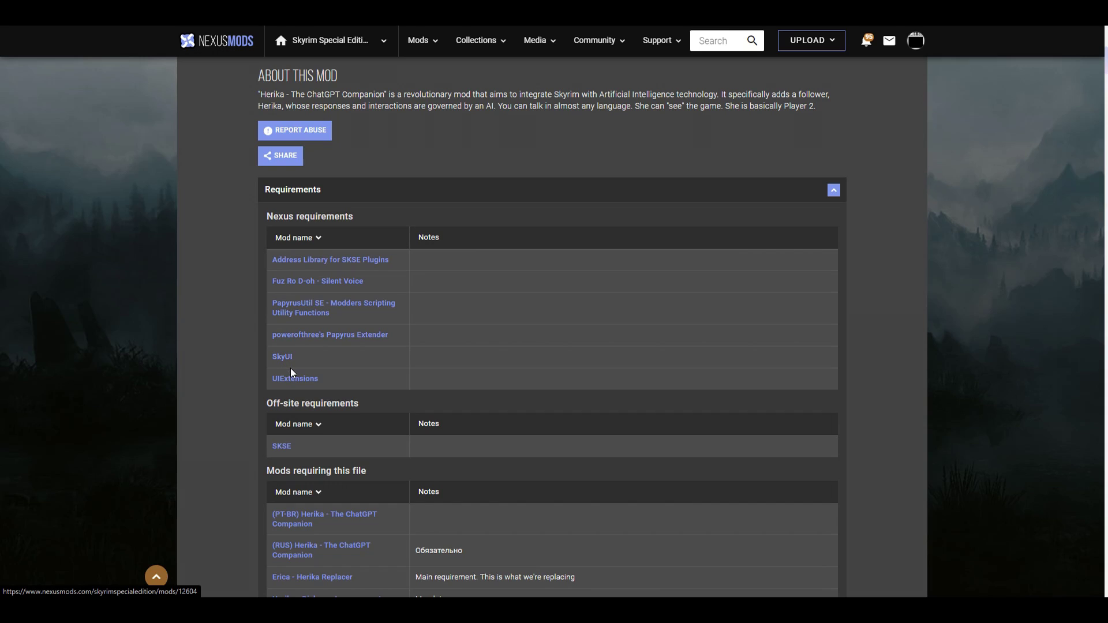
- Download HerikaAI-89931-2-1-2-1-1705746564.7z from the mod's Files tab using the free Slow Download
{"action": "scroll", "coordinate": [323, 260], "scroll_direction": "down", "scroll_amount": 10}
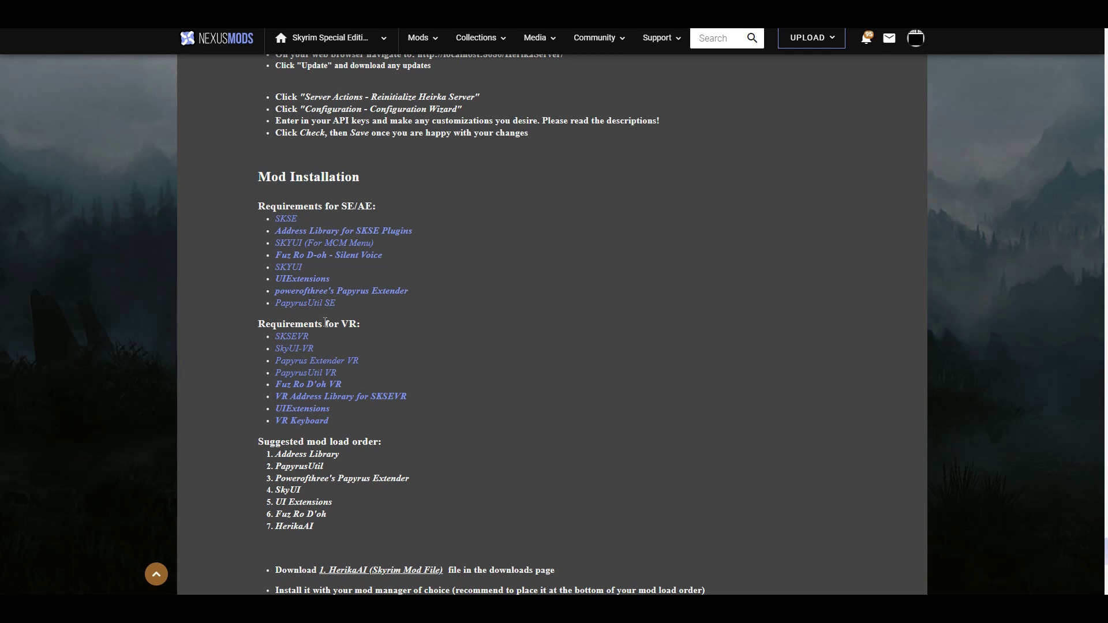
{"action": "left_click", "coordinate": [381, 570]}
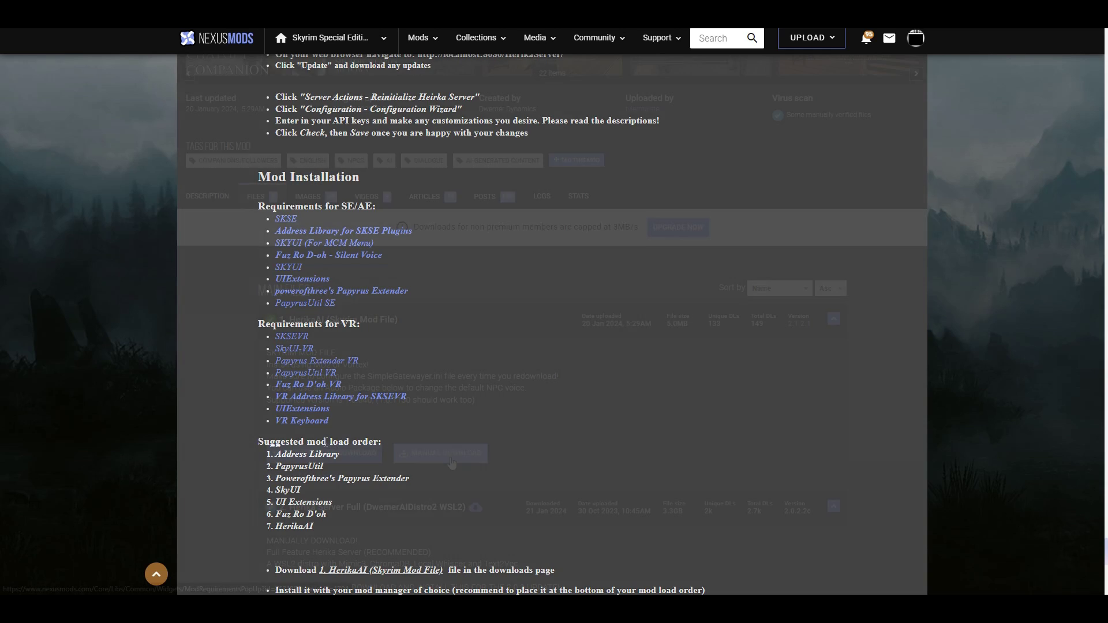
{"action": "left_click", "coordinate": [450, 456]}
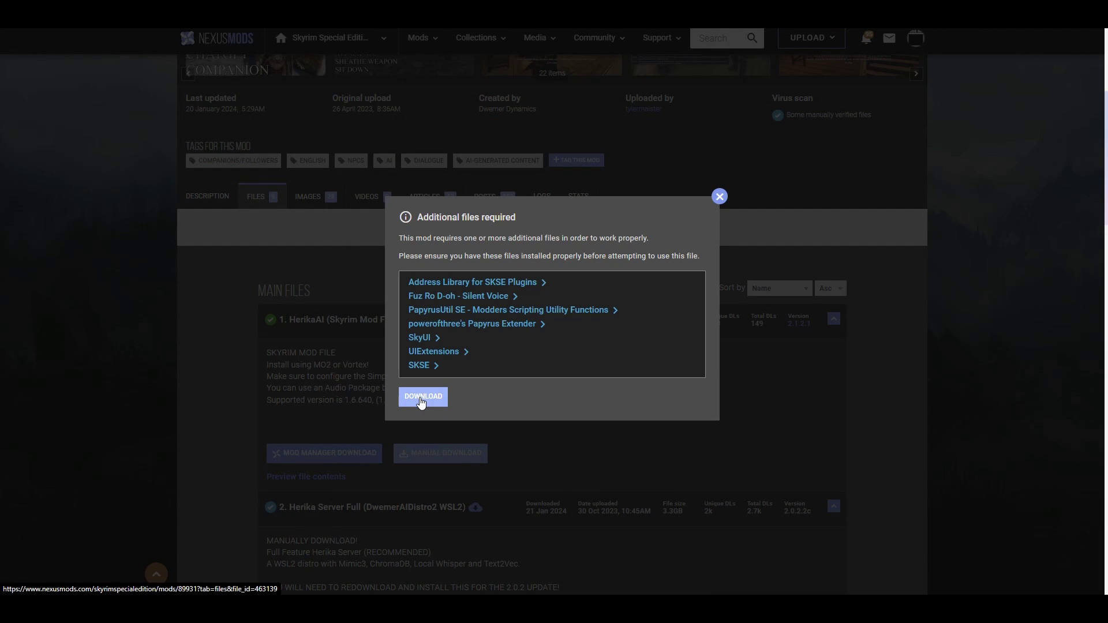
{"action": "left_click", "coordinate": [420, 401]}
{"action": "left_click", "coordinate": [582, 368]}
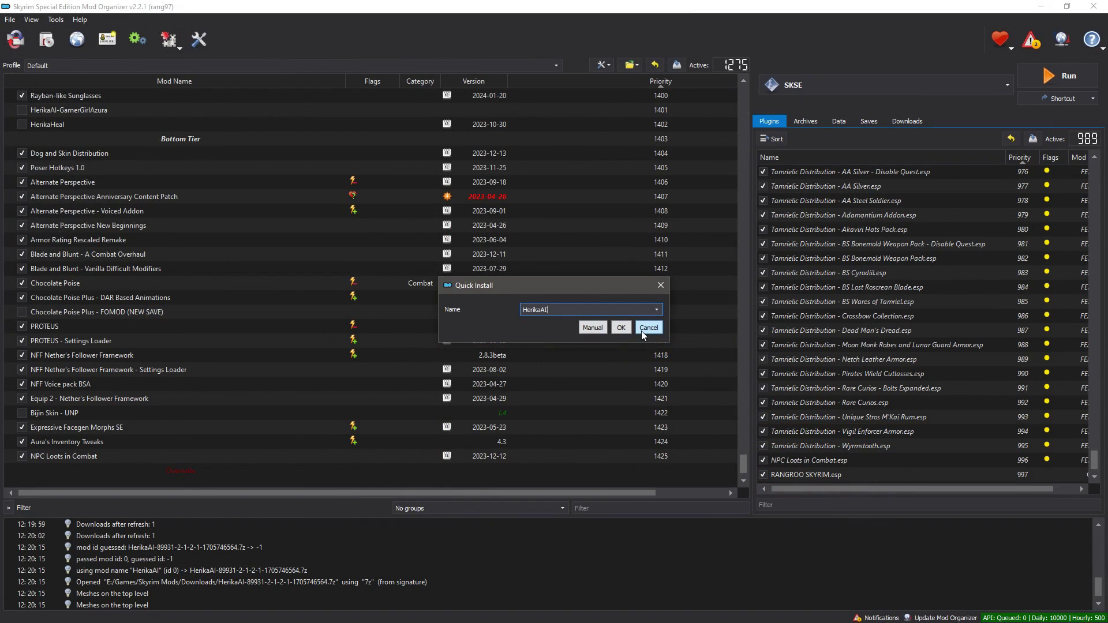
- Install the HerikaAI mod, enable it, and confirm its AddDiagToReplace.esp plugin is active
{"action": "left_click", "coordinate": [621, 326]}
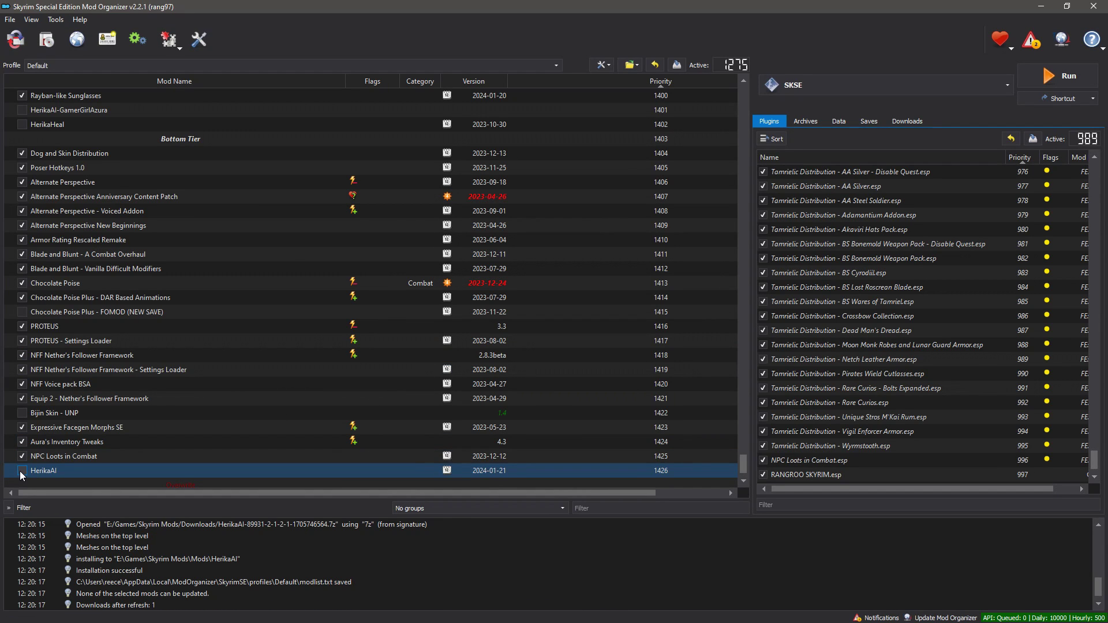
{"action": "left_click", "coordinate": [22, 471]}
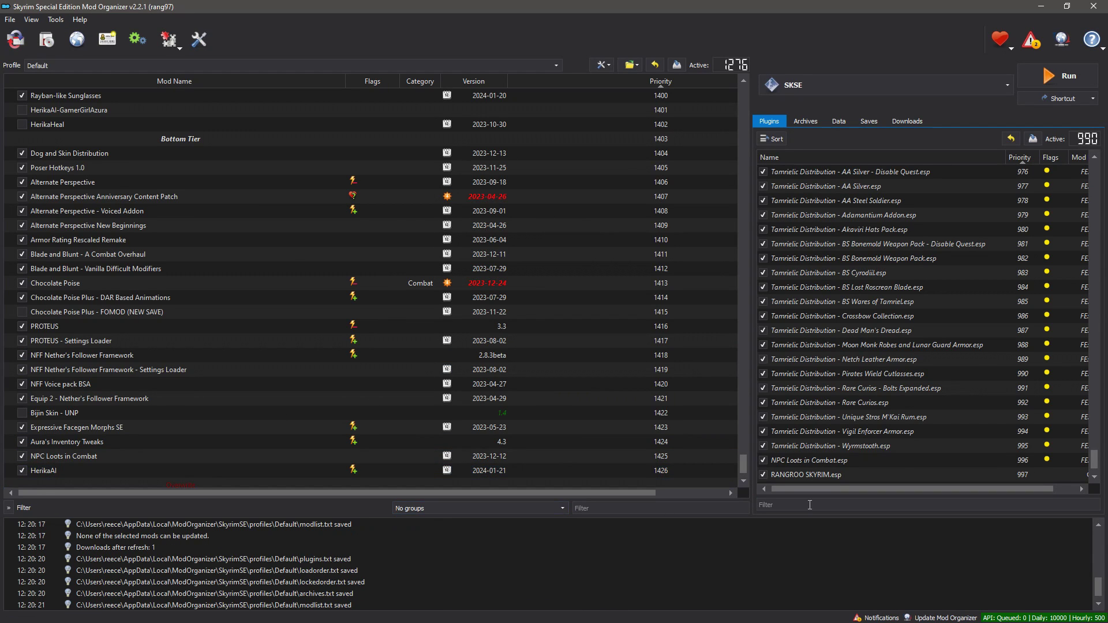
{"action": "left_click", "coordinate": [811, 460]}
{"action": "scroll", "coordinate": [811, 463], "scroll_direction": "down", "scroll_amount": 1}
{"action": "left_click", "coordinate": [799, 474]}
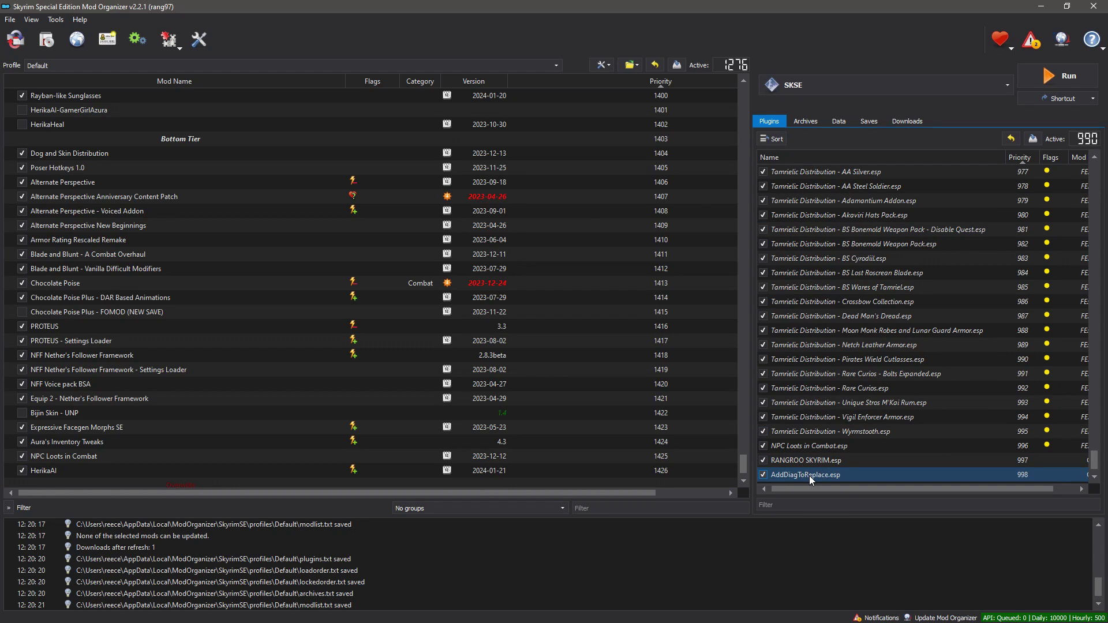
{"action": "left_click", "coordinate": [809, 475]}
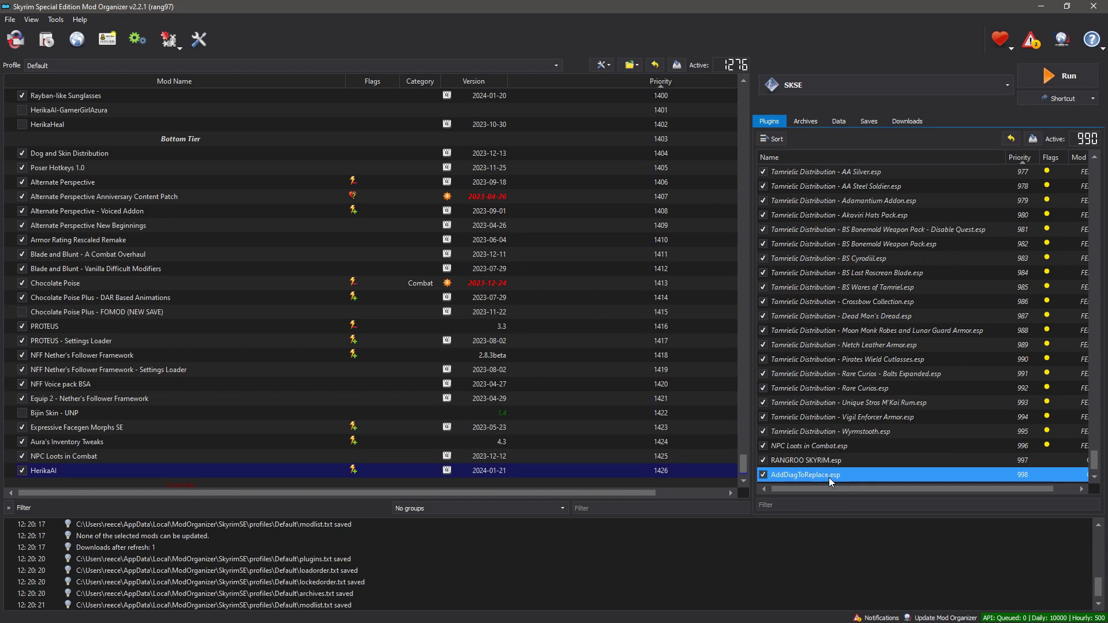
- Open the HerikaAI mod folder in File Explorer from its right-click menu
{"action": "scroll", "coordinate": [39, 445], "scroll_direction": "down", "scroll_amount": 1}
{"action": "left_click", "coordinate": [46, 456]}
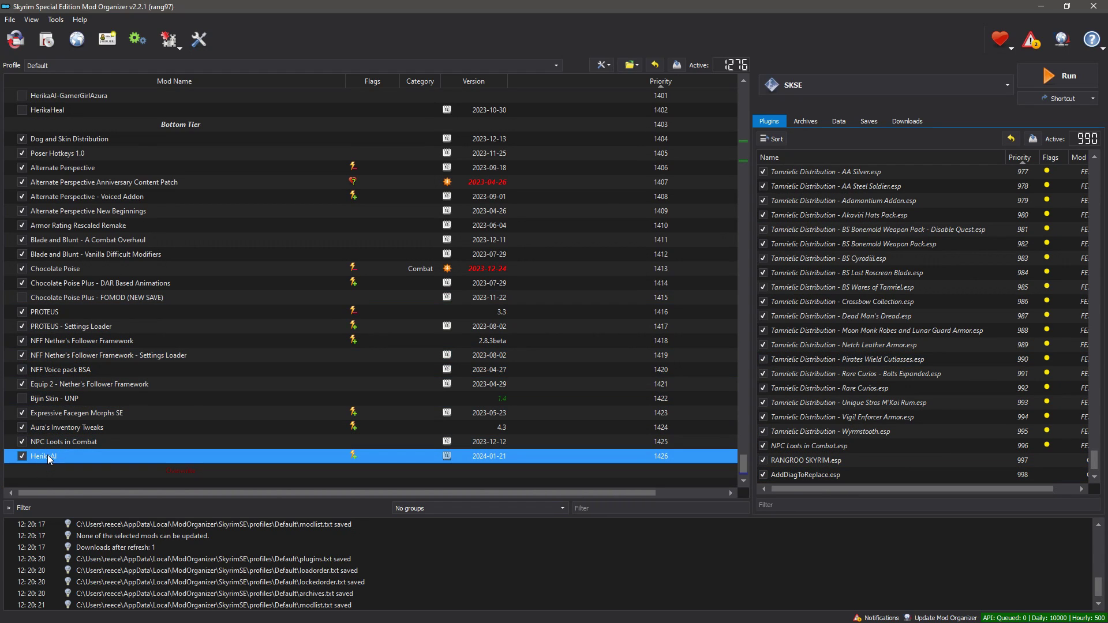
{"action": "right_click", "coordinate": [48, 455]}
{"action": "left_click", "coordinate": [84, 434]}
- Open SimpleGateWayer.ini from HerikaAI's SKSE\Plugins folder in Notepad to edit the server settings
{"action": "left_click_drag", "start_coordinate": [745, 22], "coordinate": [516, 77]}
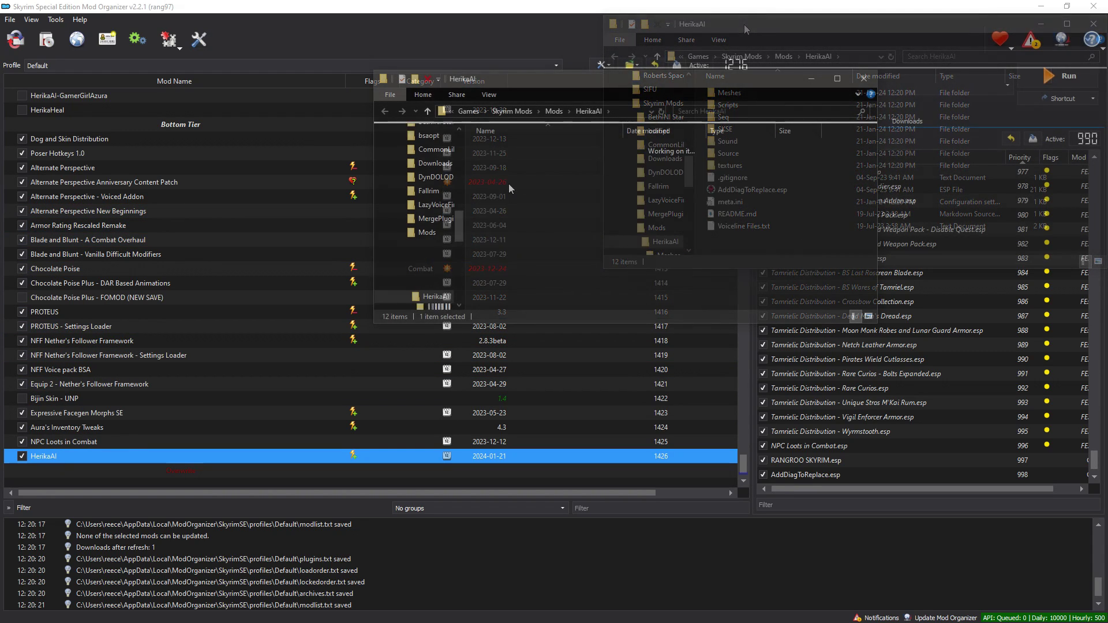
{"action": "double_click", "coordinate": [495, 183]}
{"action": "double_click", "coordinate": [505, 148]}
{"action": "double_click", "coordinate": [505, 158]}
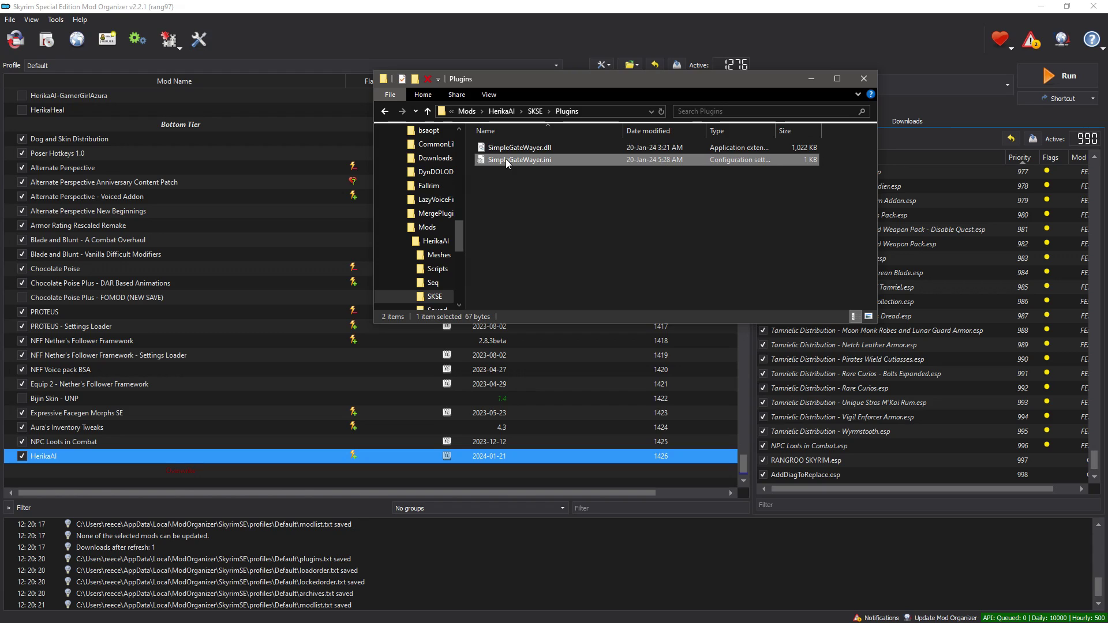
{"action": "left_click_drag", "start_coordinate": [402, 92], "coordinate": [144, 41]}
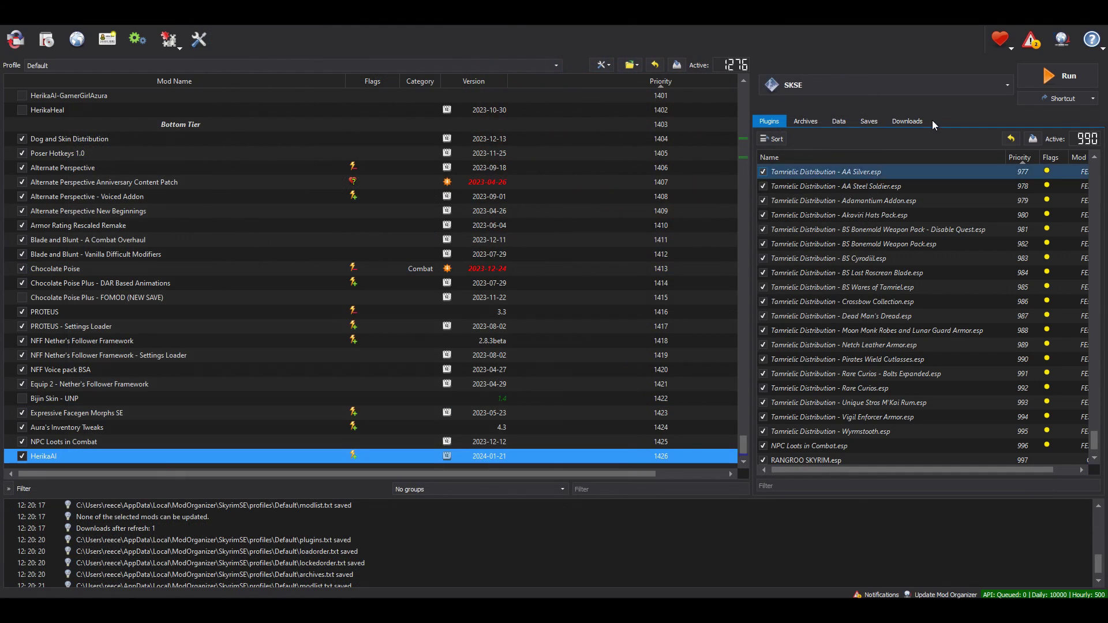
- Run Skyrim through the selected SKSE executable in Mod Organizer 2
{"action": "left_click", "coordinate": [1051, 78]}
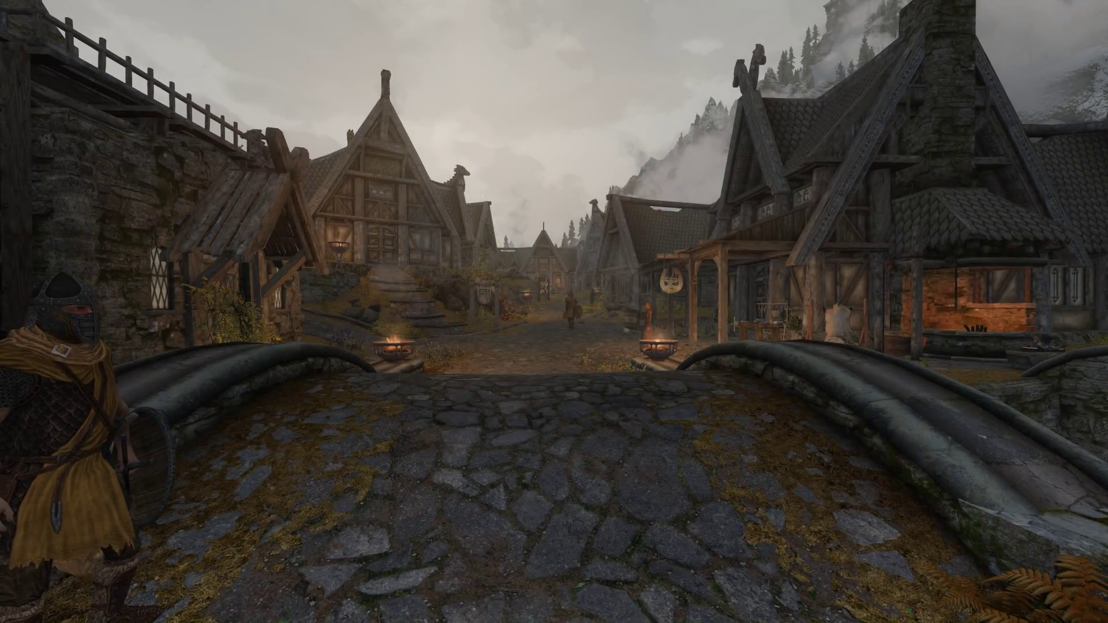
- Go to the SPG page under Mod Configuration in the system menu
{"action": "key", "text": "Escape"}
{"action": "left_click", "coordinate": [294, 426]}
{"action": "scroll", "coordinate": [248, 289], "scroll_direction": "down", "scroll_amount": 15}
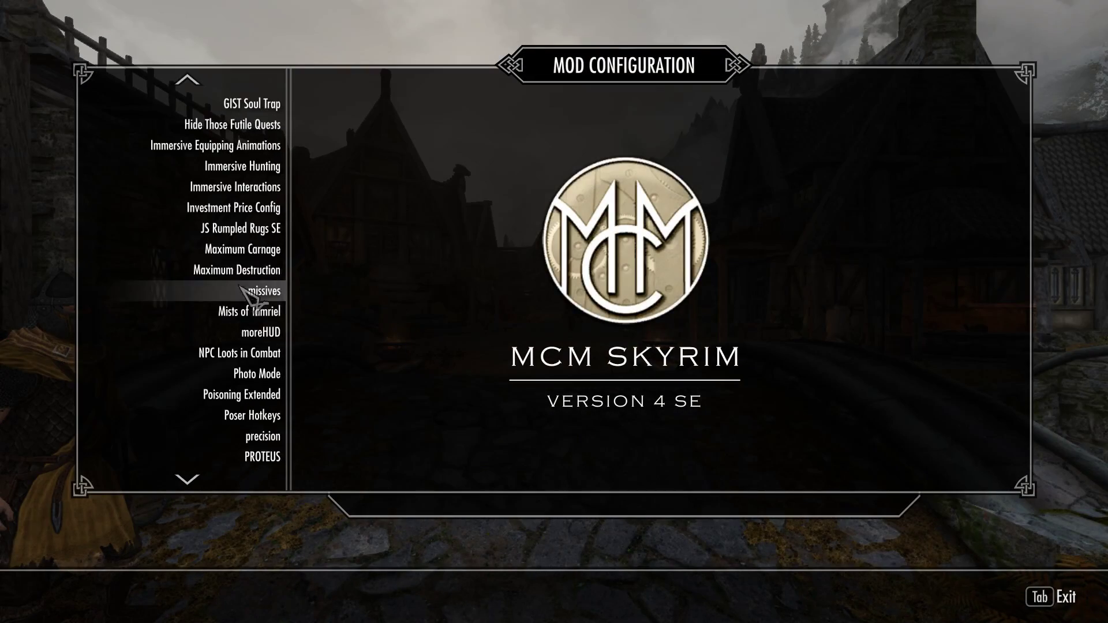
{"action": "scroll", "coordinate": [245, 136], "scroll_direction": "down", "scroll_amount": 14}
{"action": "left_click", "coordinate": [266, 121]}
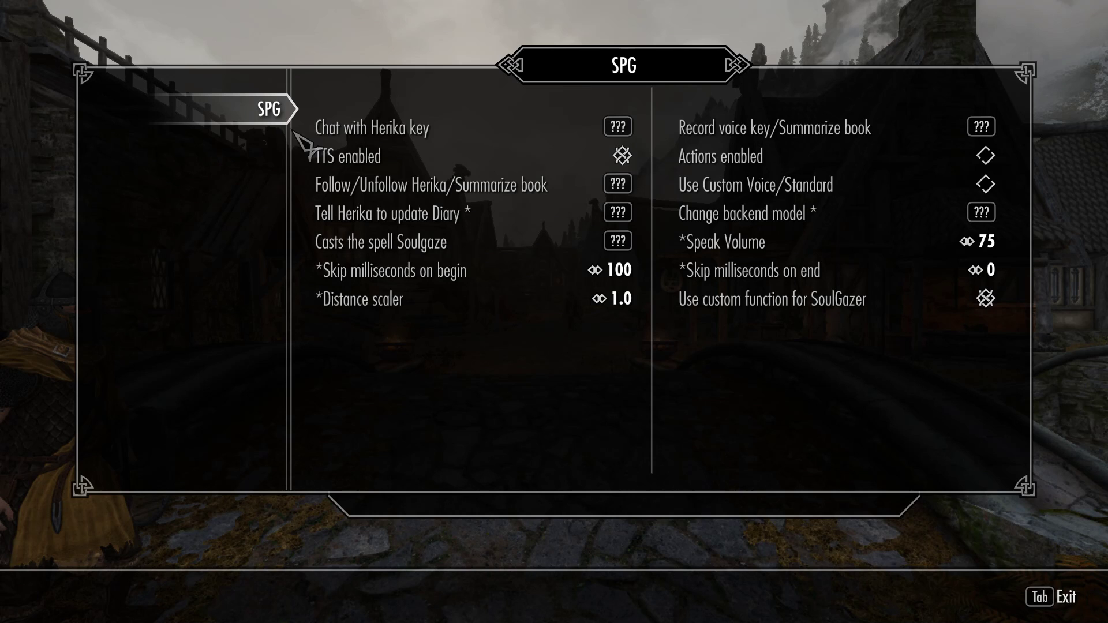
- Bind Chat with Herika to NumPad0, Record voice to X, and Change backend model to \
{"action": "left_click", "coordinate": [358, 132]}
{"action": "key", "text": "KP_0"}
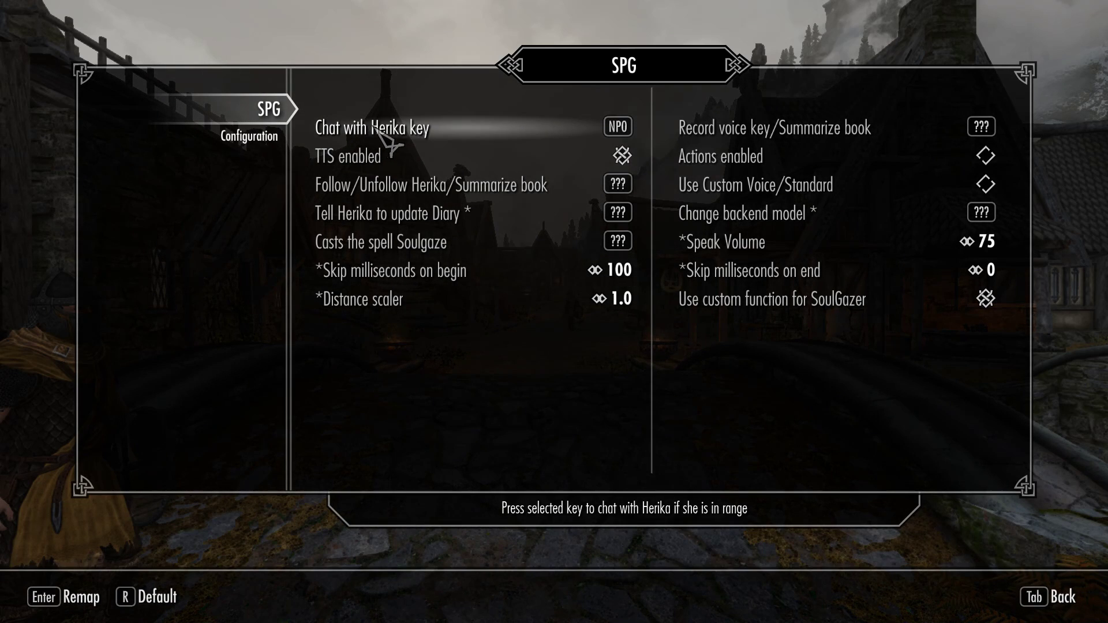
{"action": "left_click", "coordinate": [799, 130]}
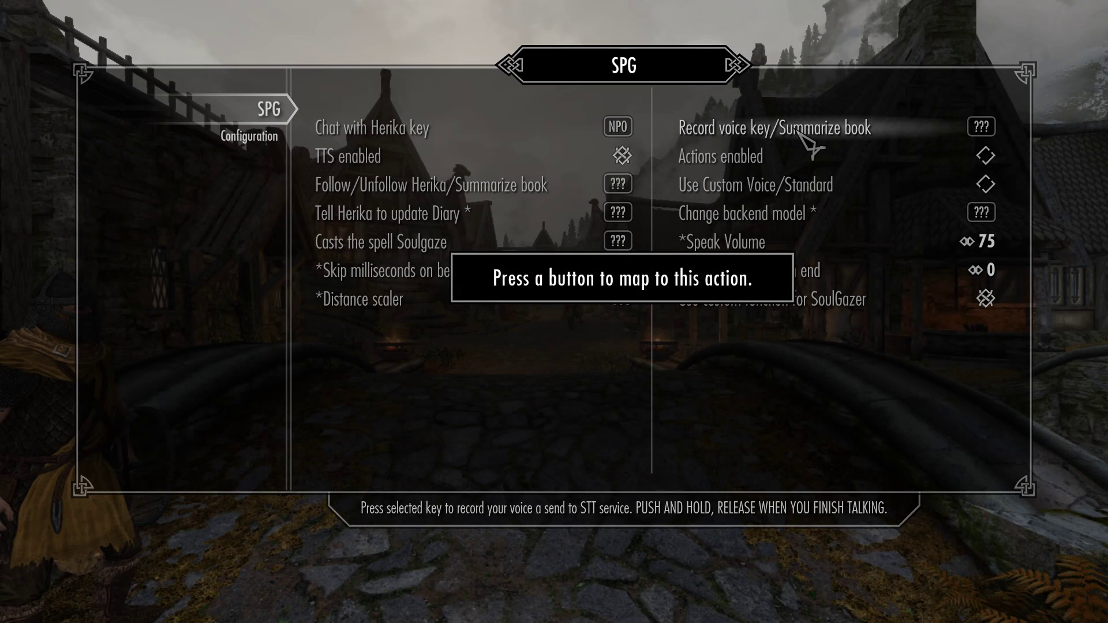
{"action": "key", "text": "x"}
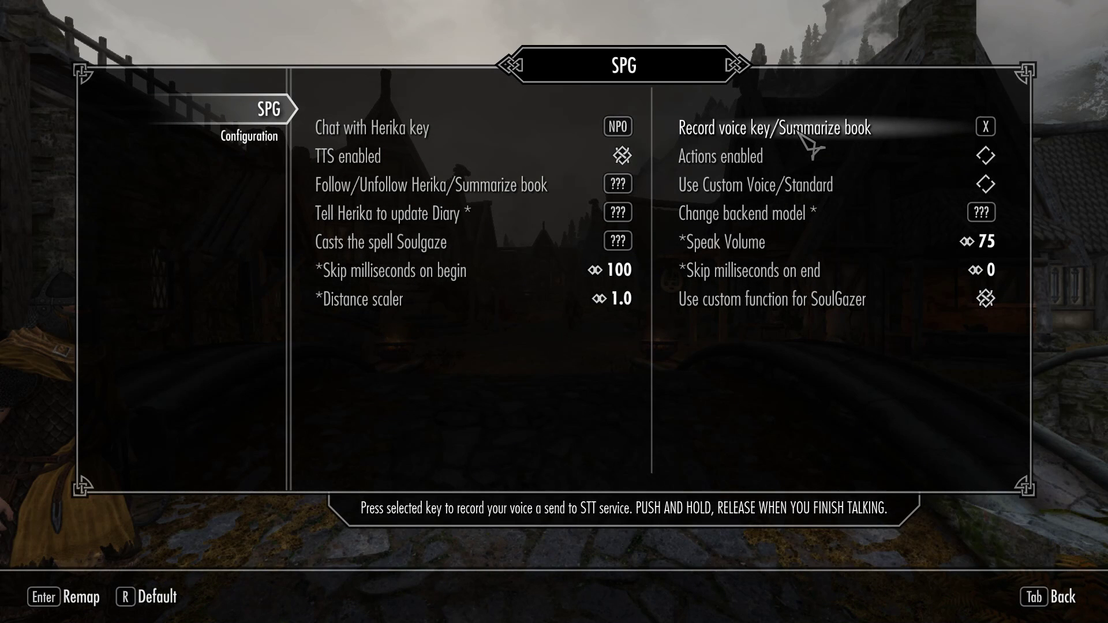
{"action": "left_click", "coordinate": [840, 213]}
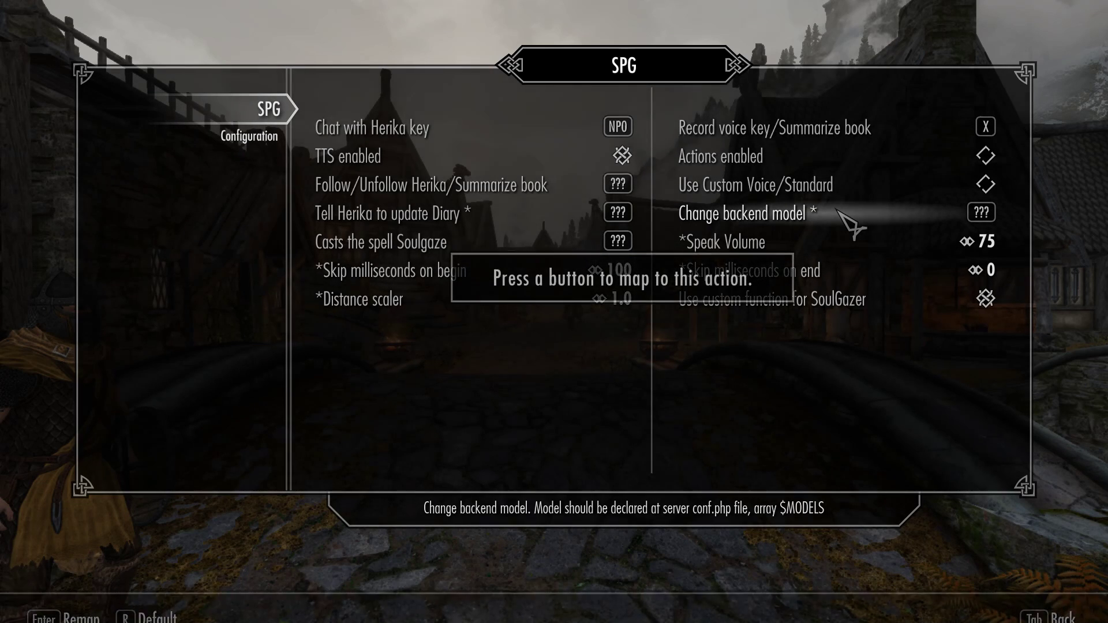
{"action": "key", "text": "backslash"}
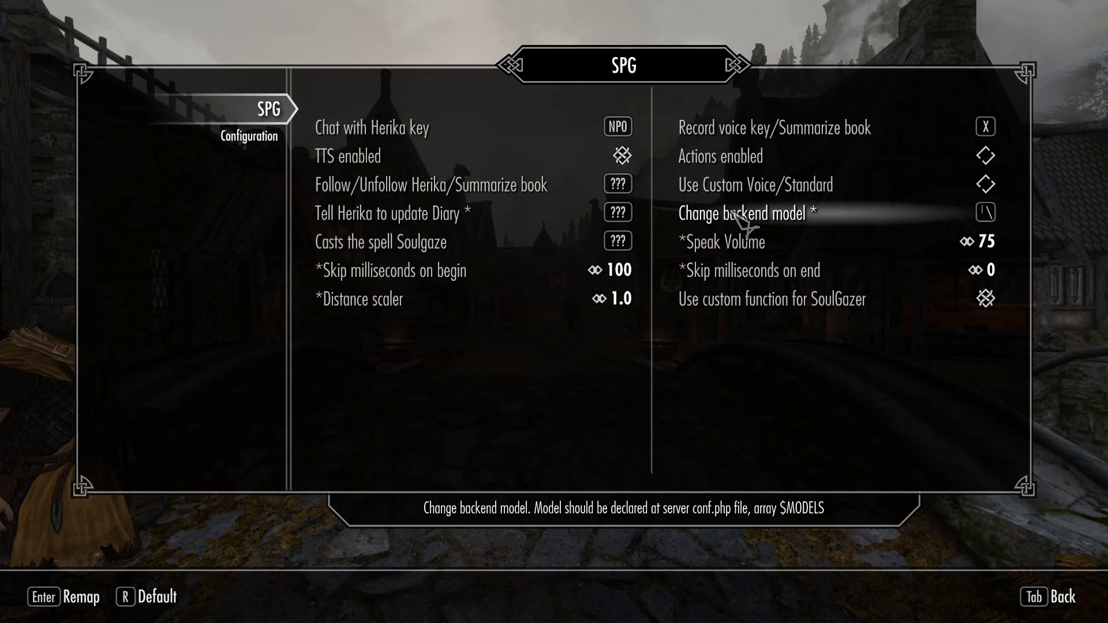
{"action": "key", "text": "Tab"}
{"action": "key", "text": "Tab"}
{"action": "key", "text": "Tab"}
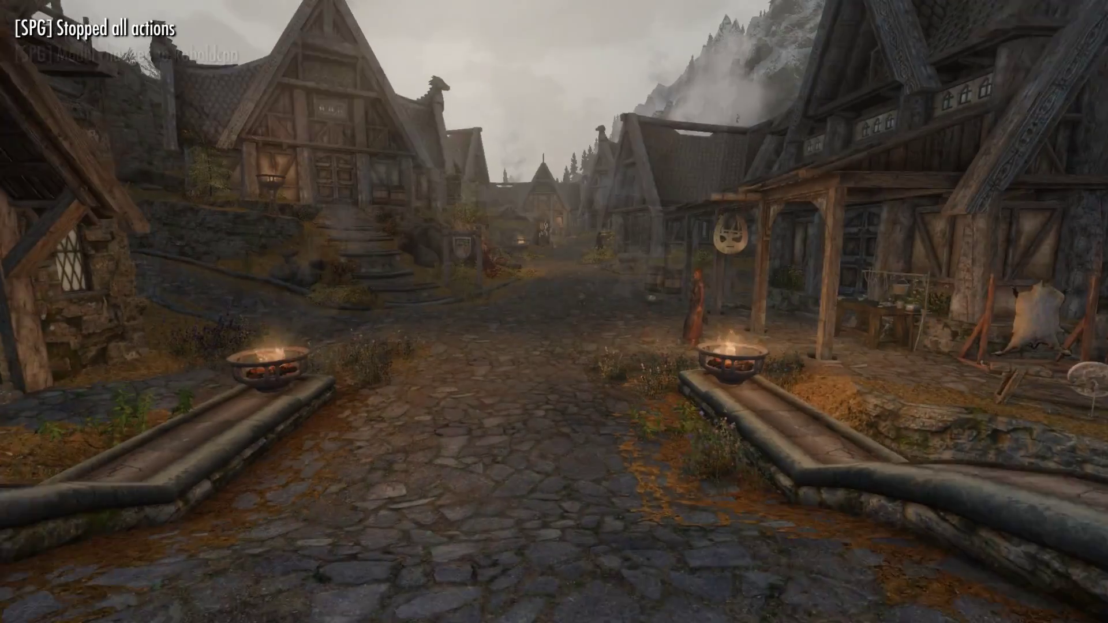
- Switch the backend model to koboldcpp and walk toward Herika
{"action": "key", "text": "w"}
{"action": "key", "text": "w"}
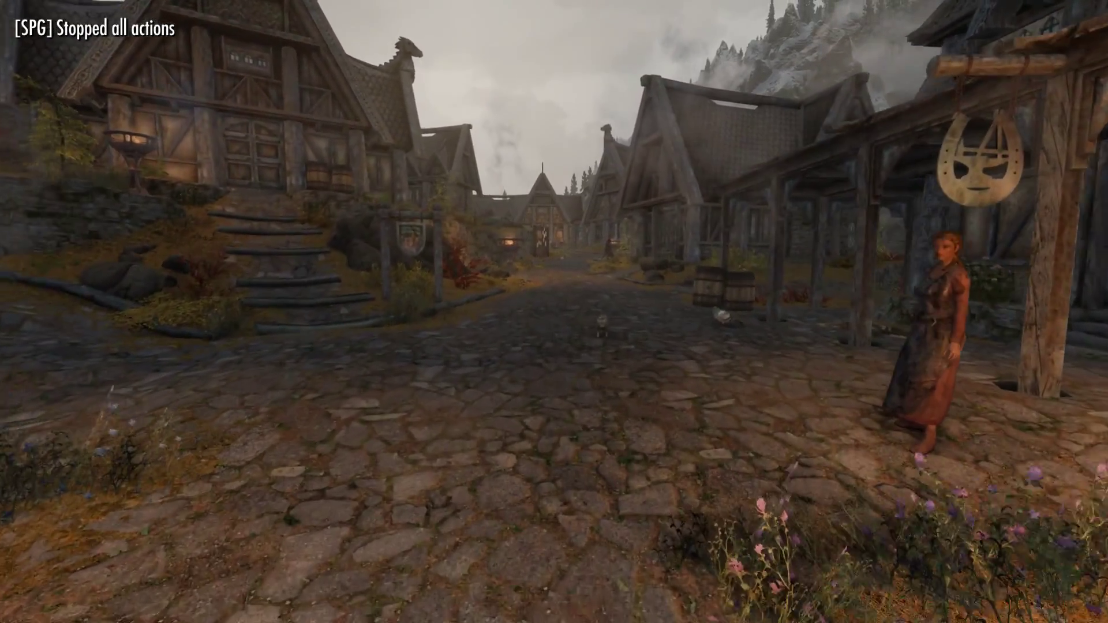
{"action": "key", "text": "w"}
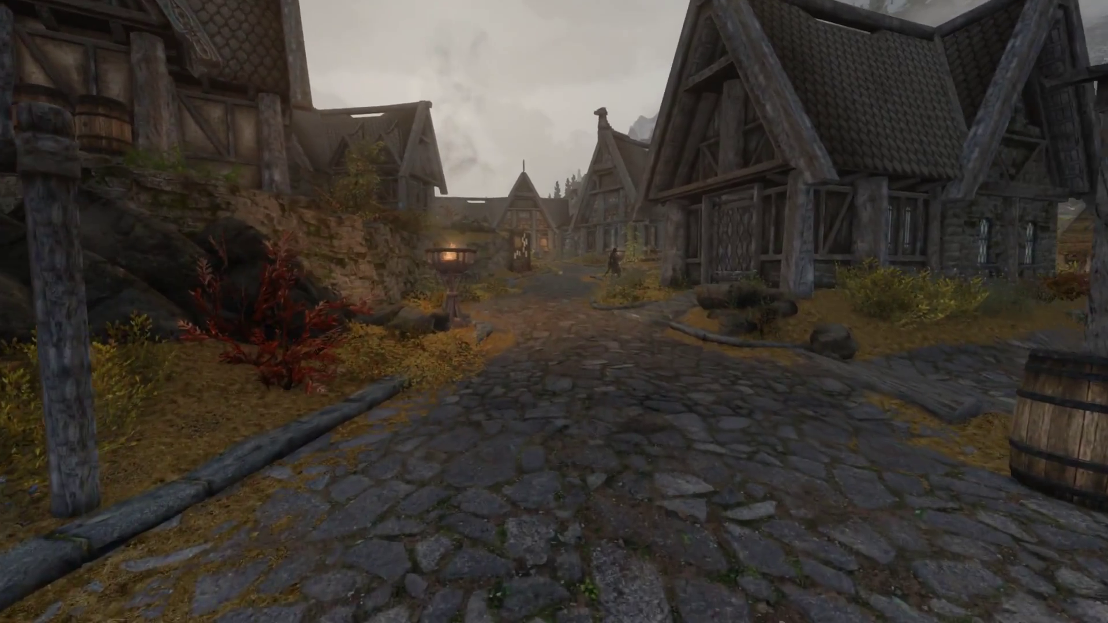
{"action": "key", "text": "w"}
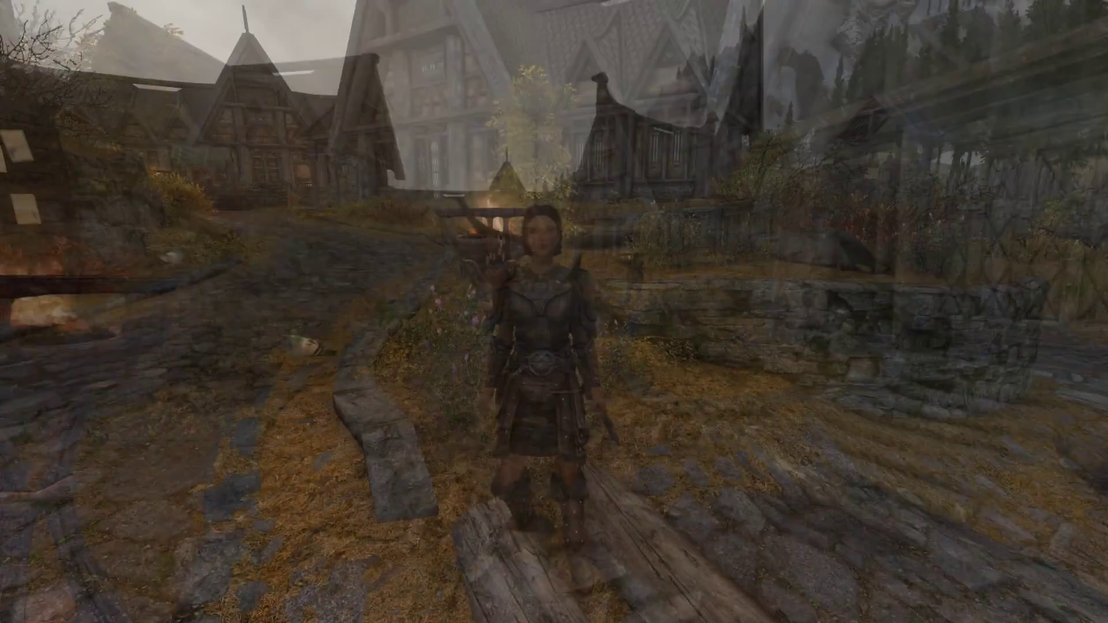
- Ask Herika to follow, then end the dialogue to start a voice recording
{"action": "key", "text": "e"}
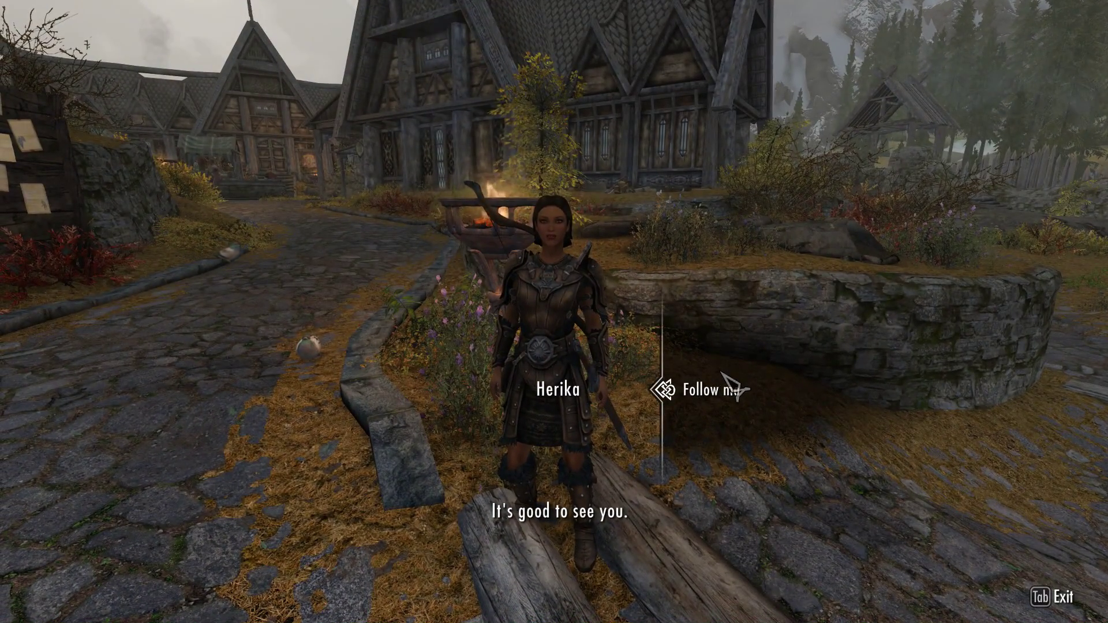
{"action": "left_click", "coordinate": [724, 390]}
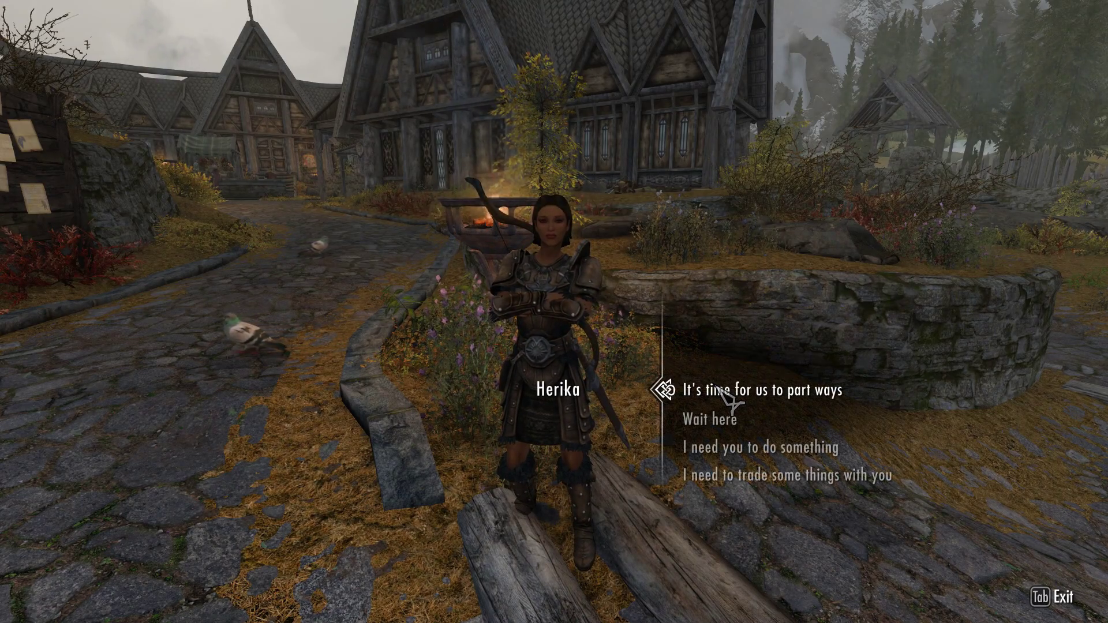
{"action": "key", "text": "Tab"}
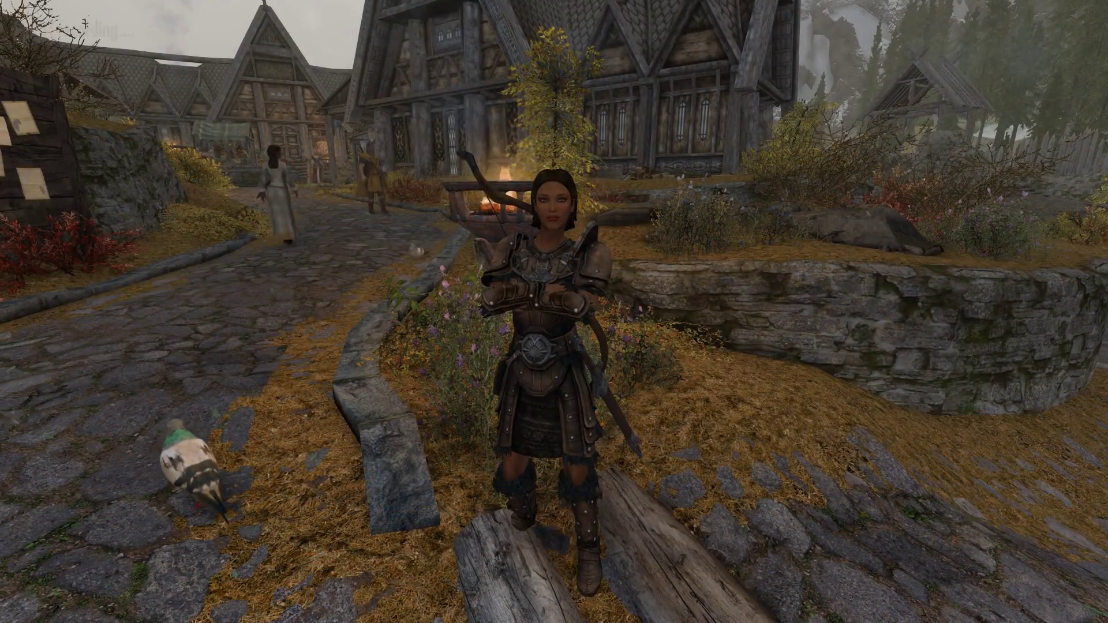